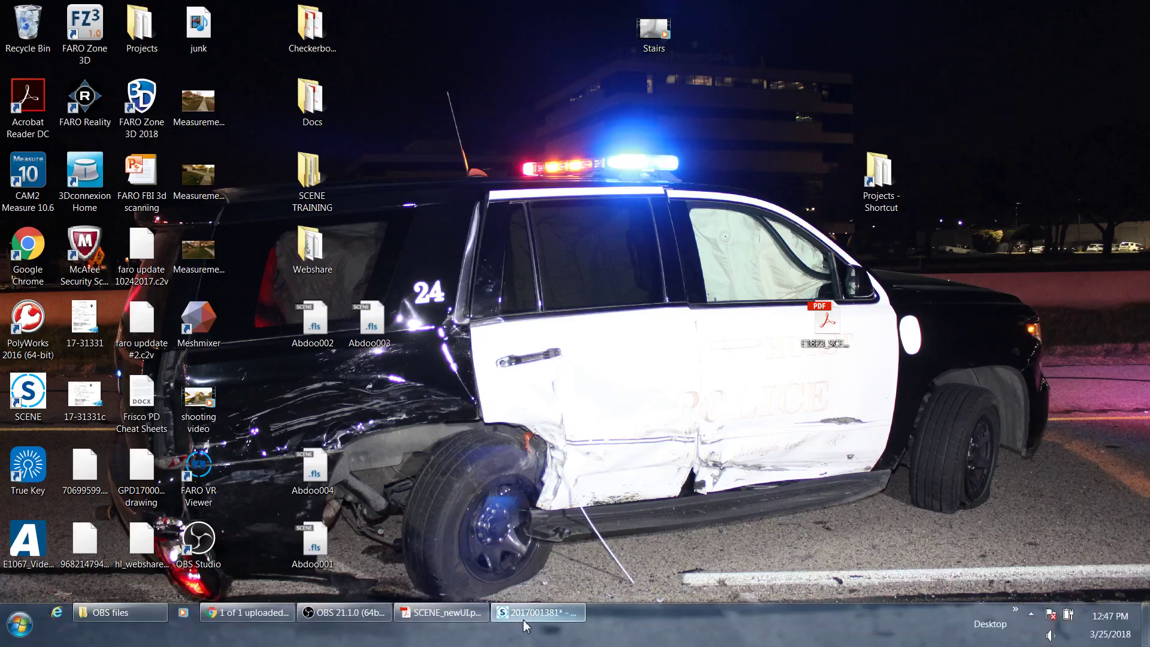
# - Switch to SCENE and open the current project's folder on disk
pyautogui.click(537, 641)
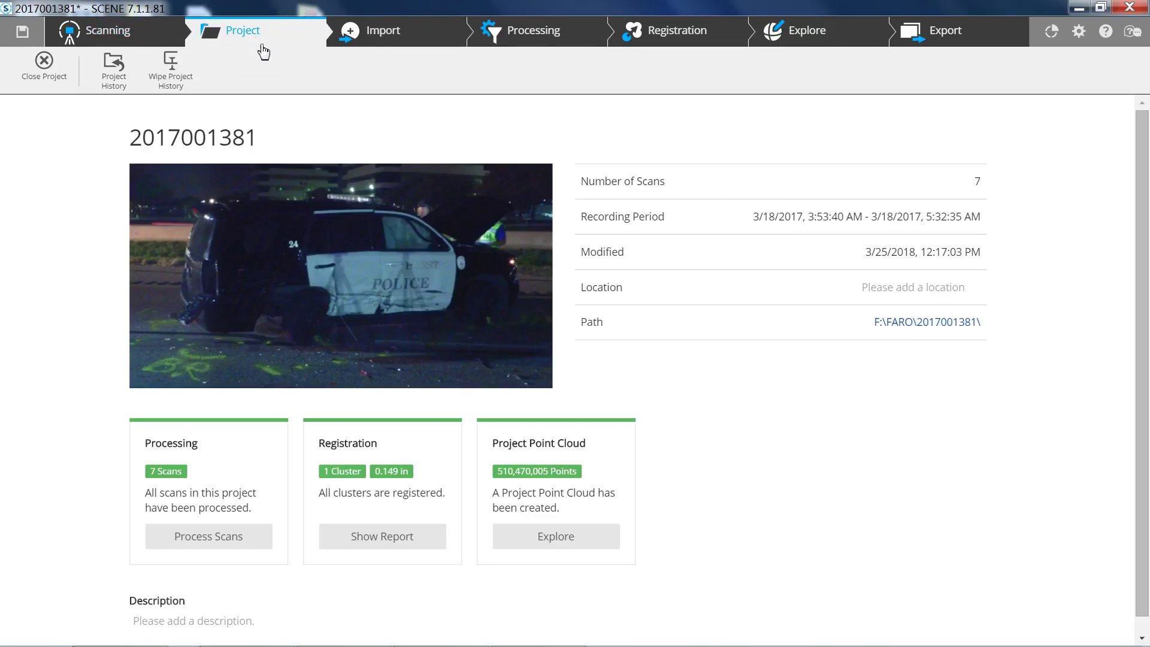
pyautogui.click(924, 327)
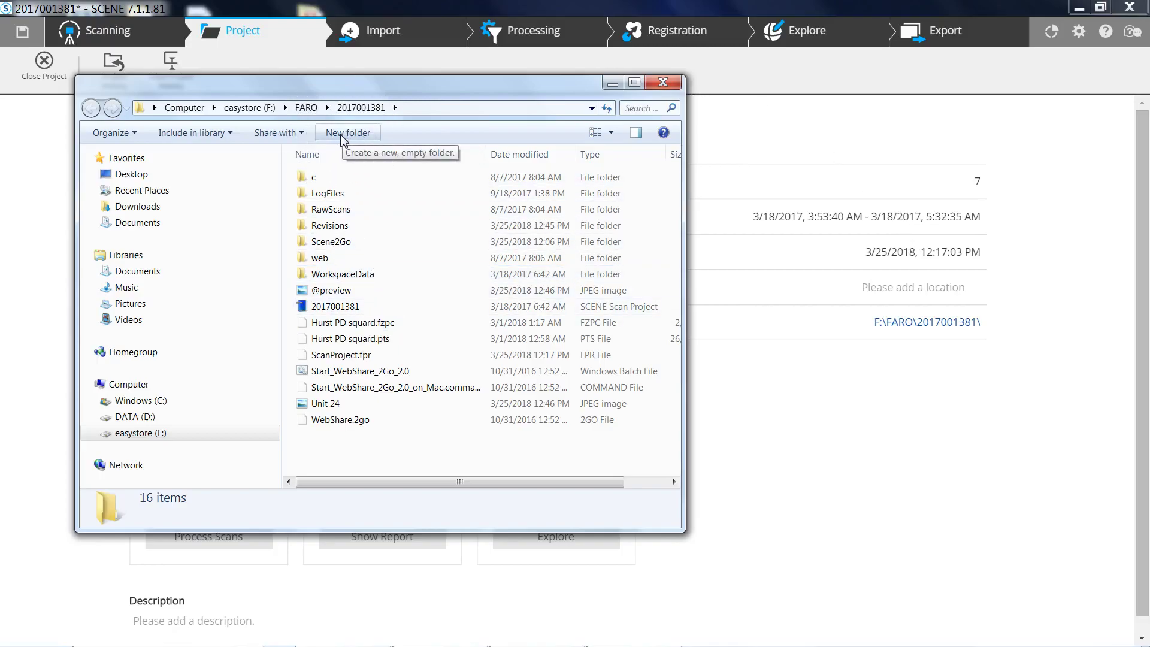
# - Create a new folder named Scene2 inside the project folder
pyautogui.click(343, 138)
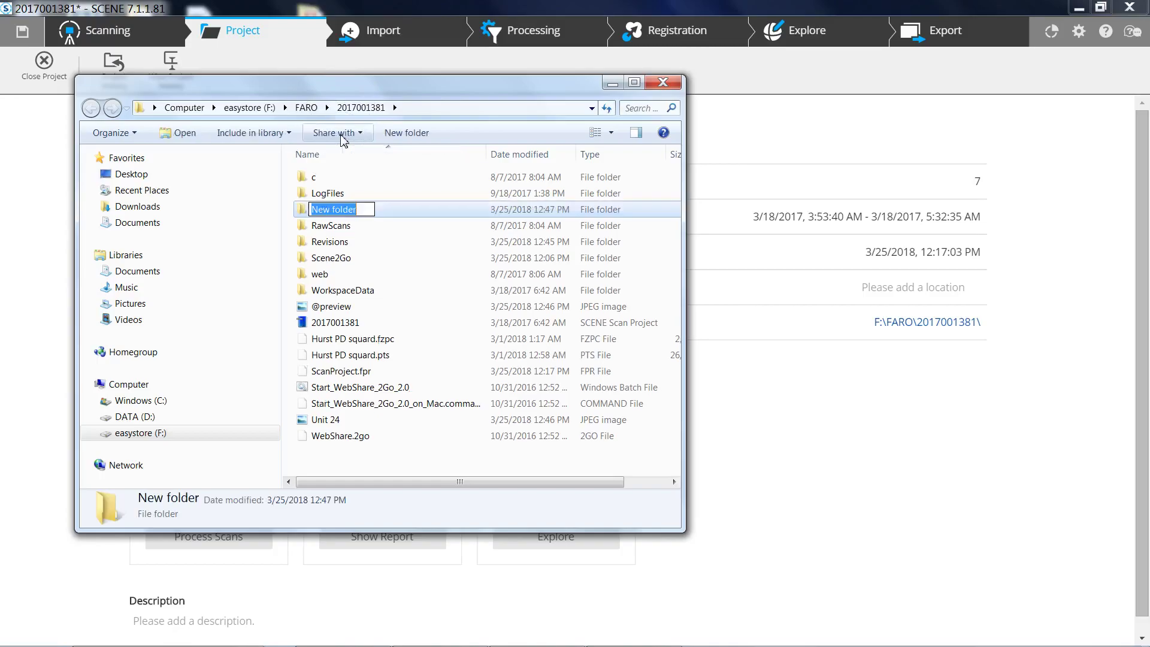
pyautogui.write('S')
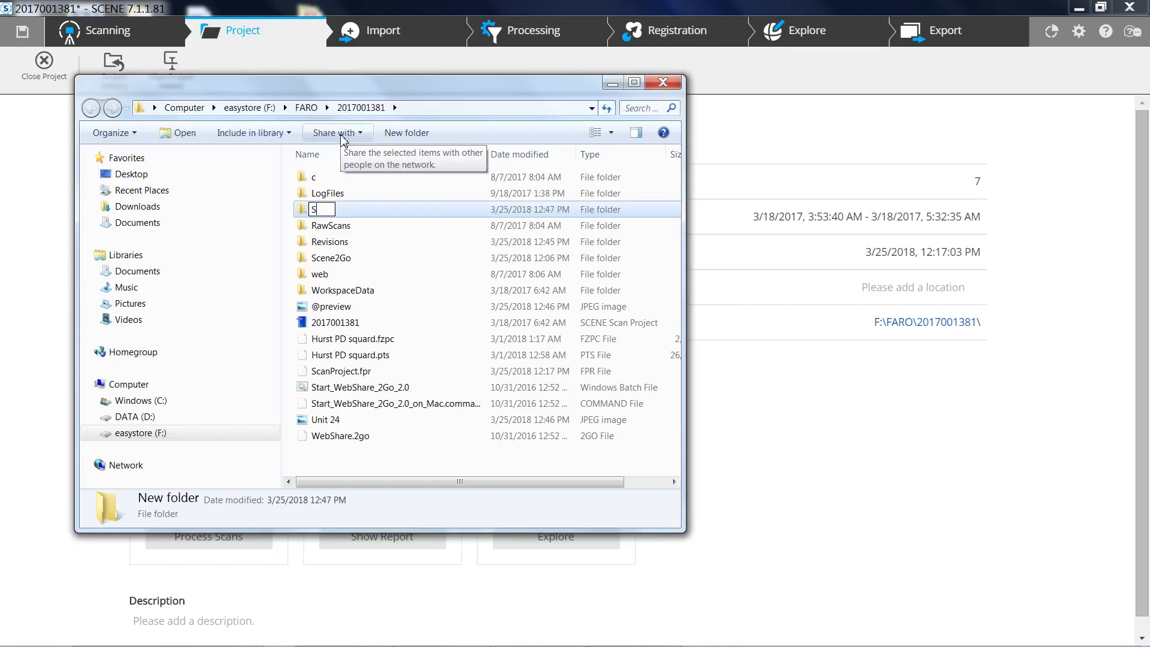
pyautogui.write('ceneTo')
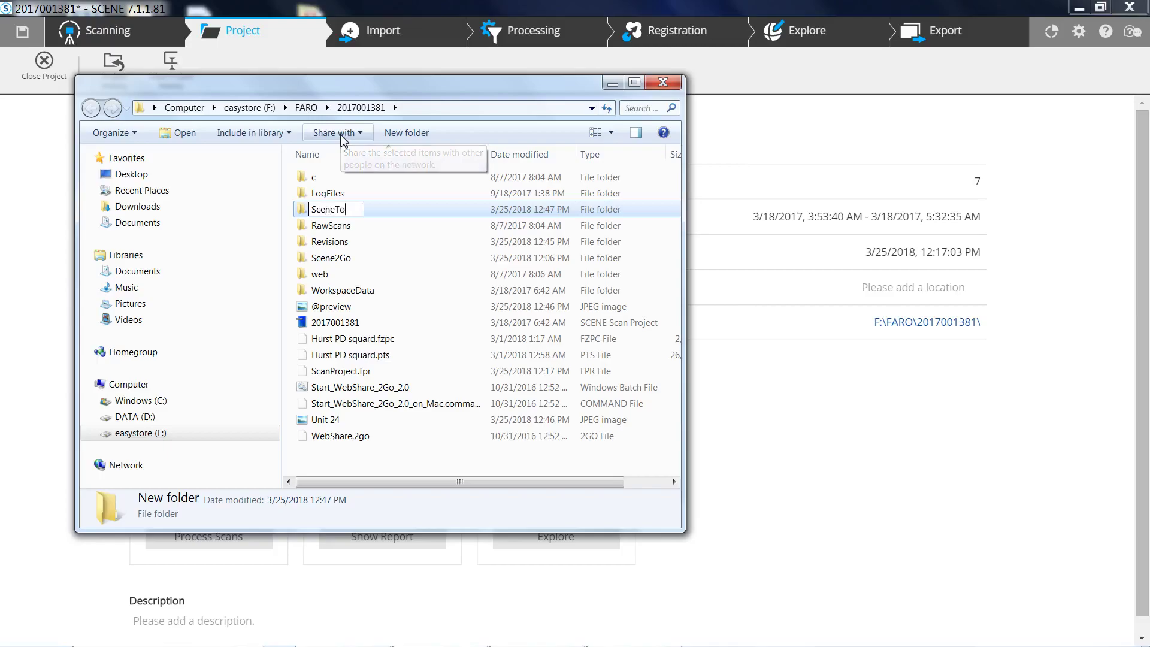
pyautogui.write('Go')
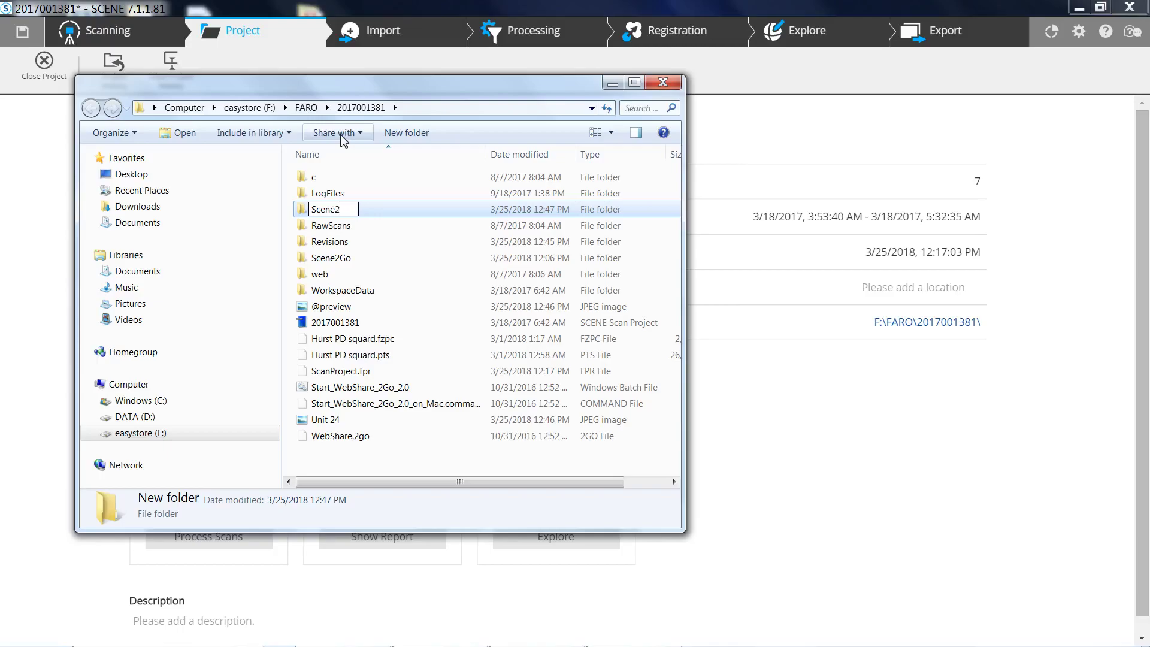
pyautogui.write('o')
pyautogui.press('BackSpace')
pyautogui.press('BackSpace')
pyautogui.moveTo(340, 209); pyautogui.dragTo(290, 209)
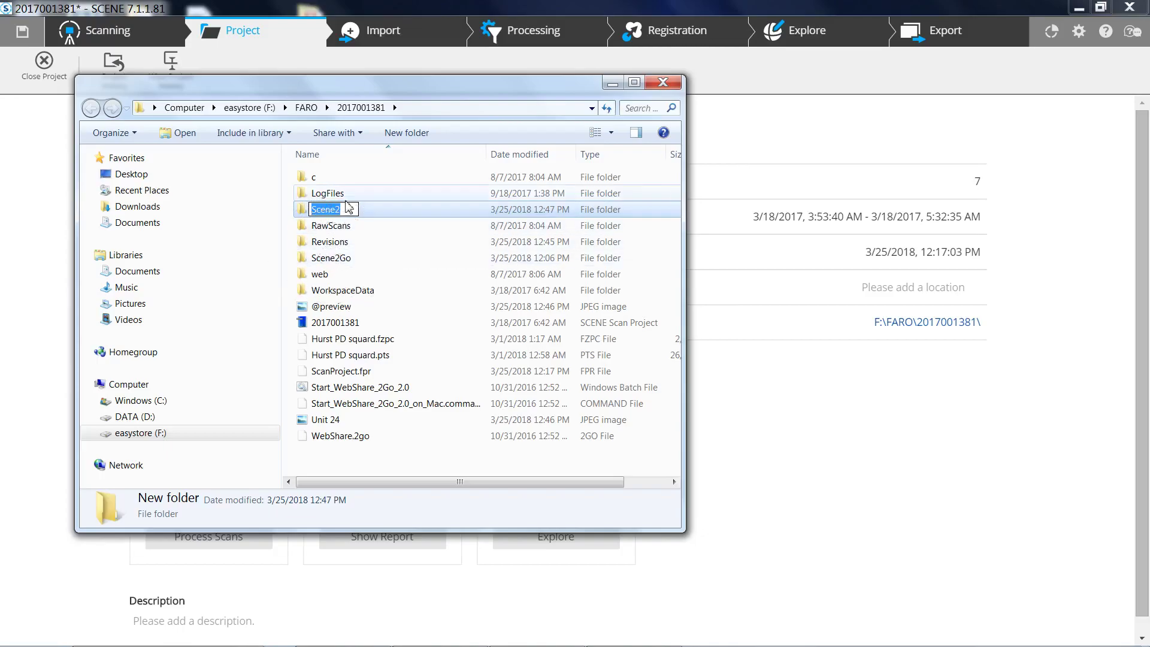
pyautogui.moveTo(345, 209); pyautogui.dragTo(332, 211)
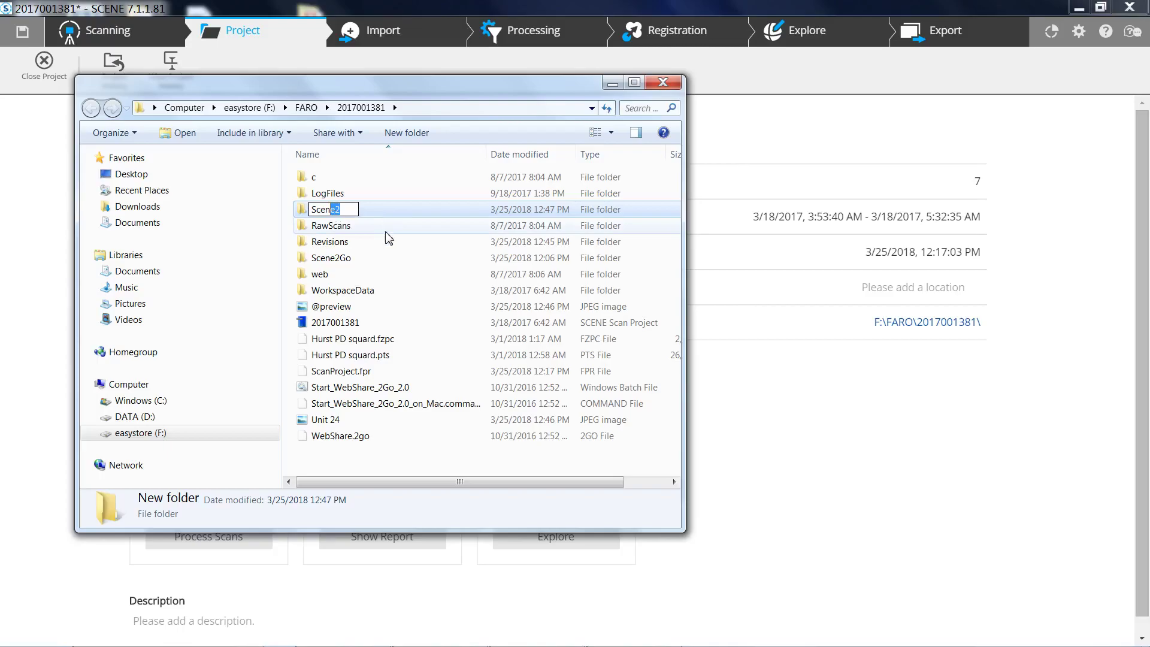
pyautogui.press('Return')
pyautogui.click(367, 226)
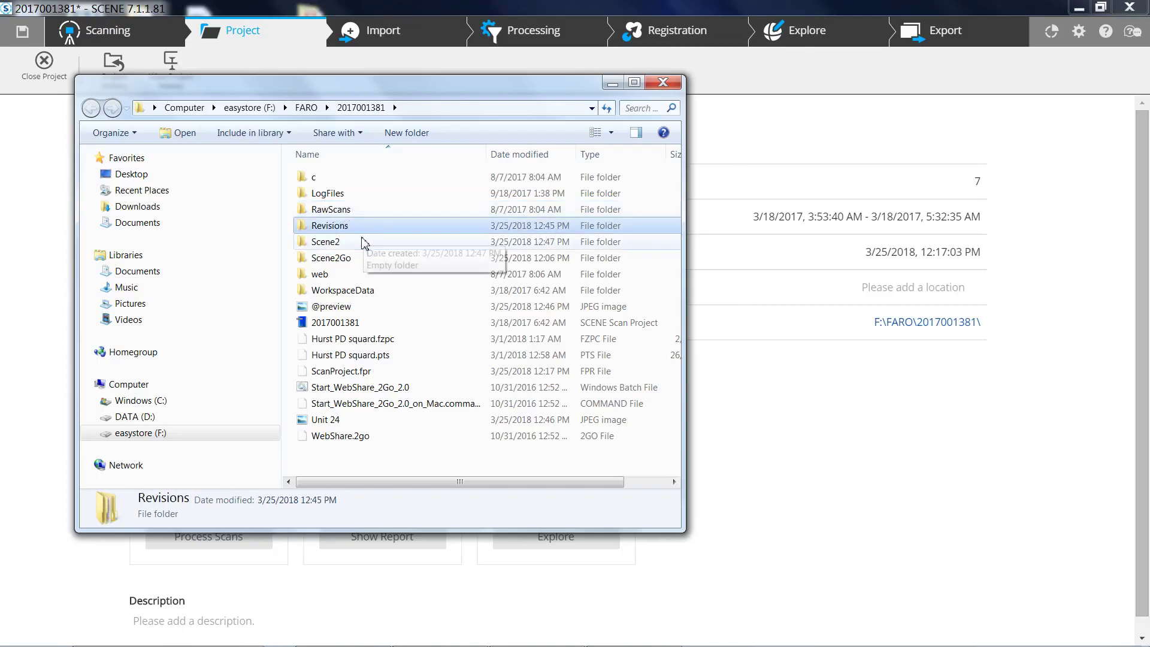
# - Delete the newly created Scene2 folder from the project folder
pyautogui.rightClick(342, 242)
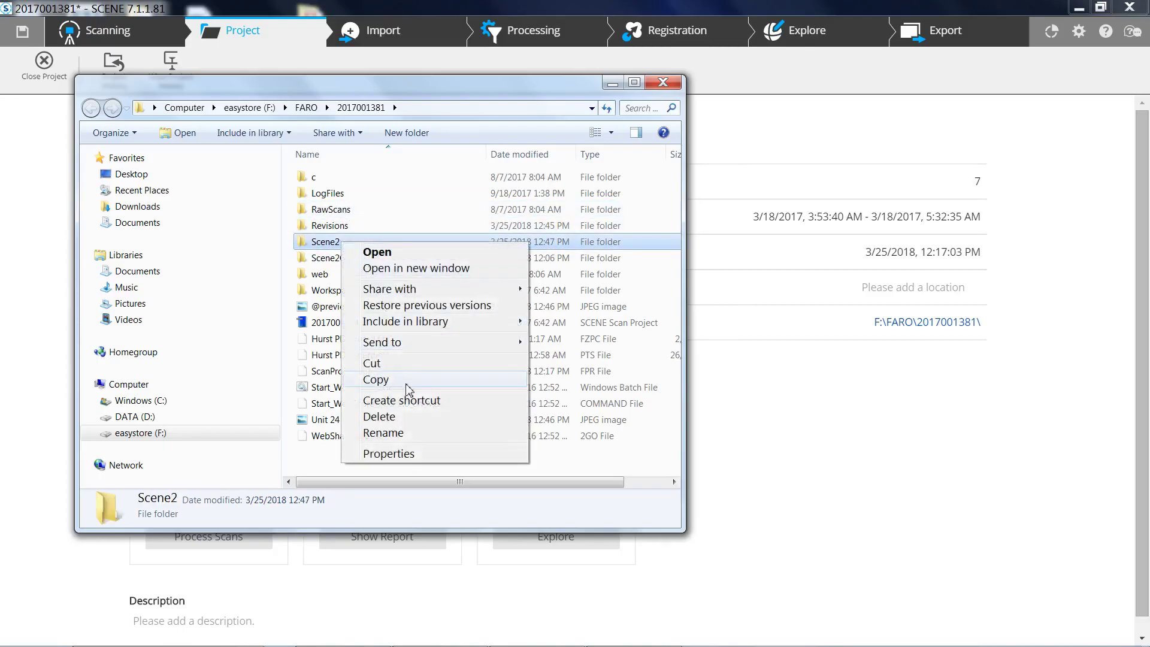
pyautogui.click(409, 416)
pyautogui.click(616, 387)
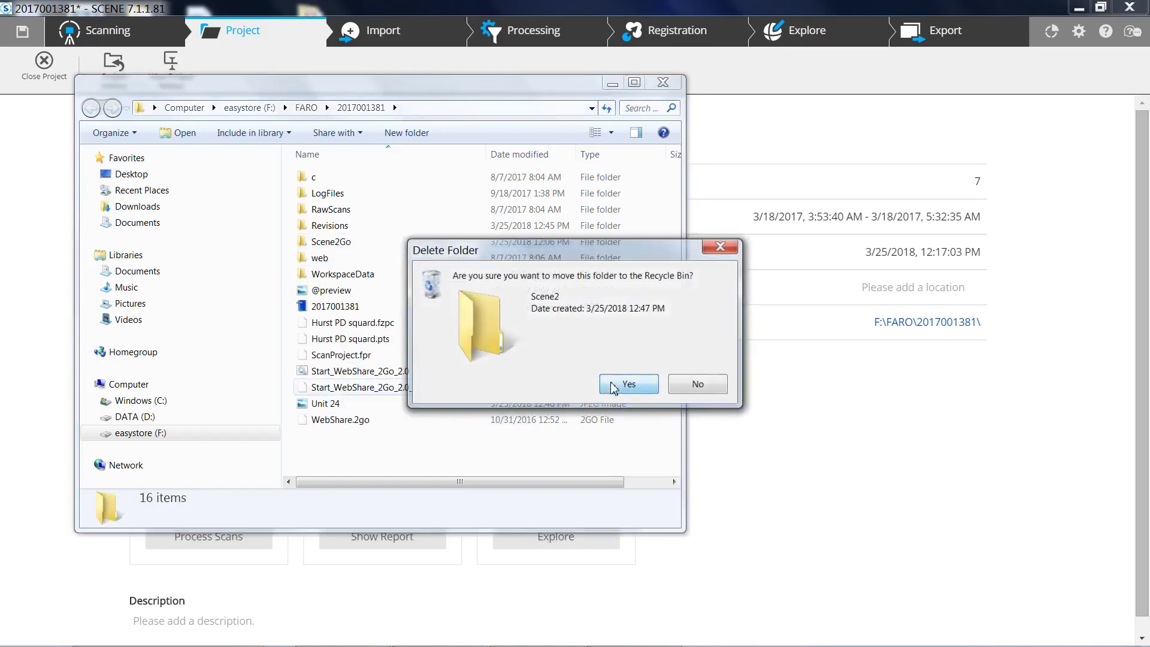
# - Check the contents of the Scene2Go folder and close the file explorer window
pyautogui.doubleClick(346, 243)
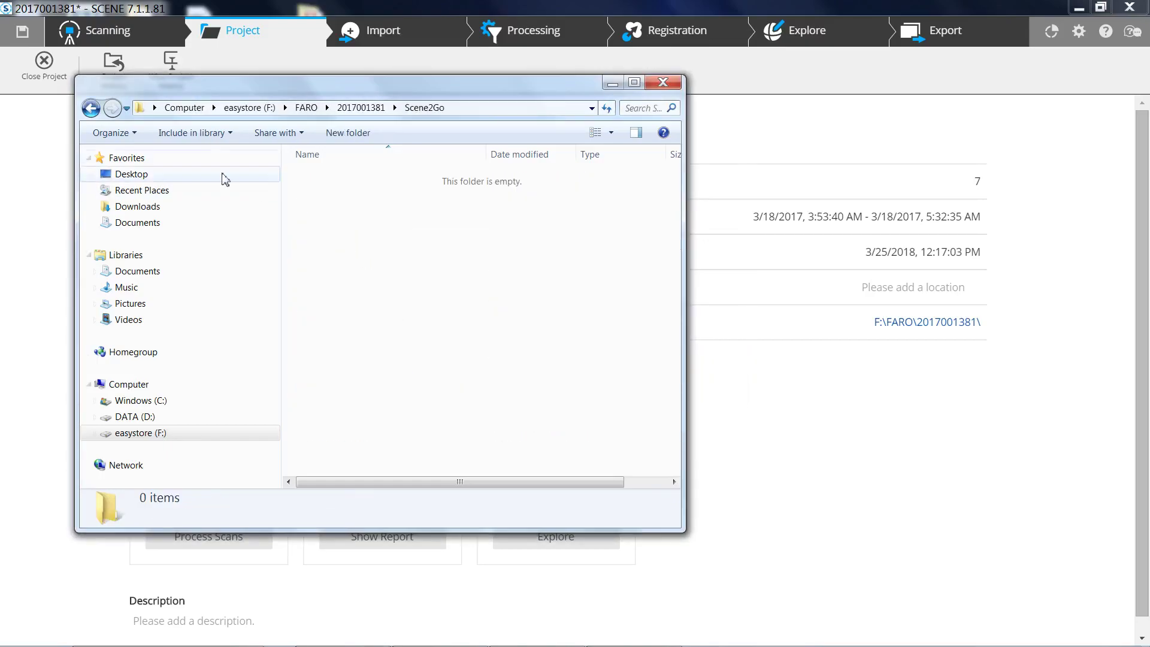
pyautogui.click(90, 108)
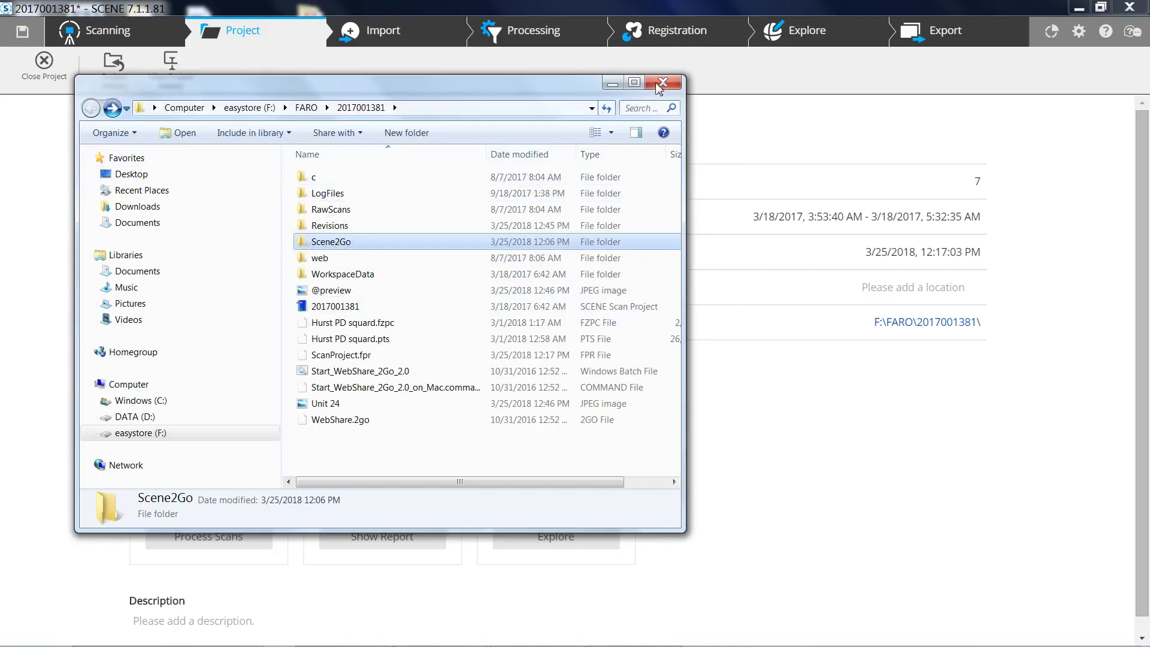
pyautogui.moveTo(347, 247)
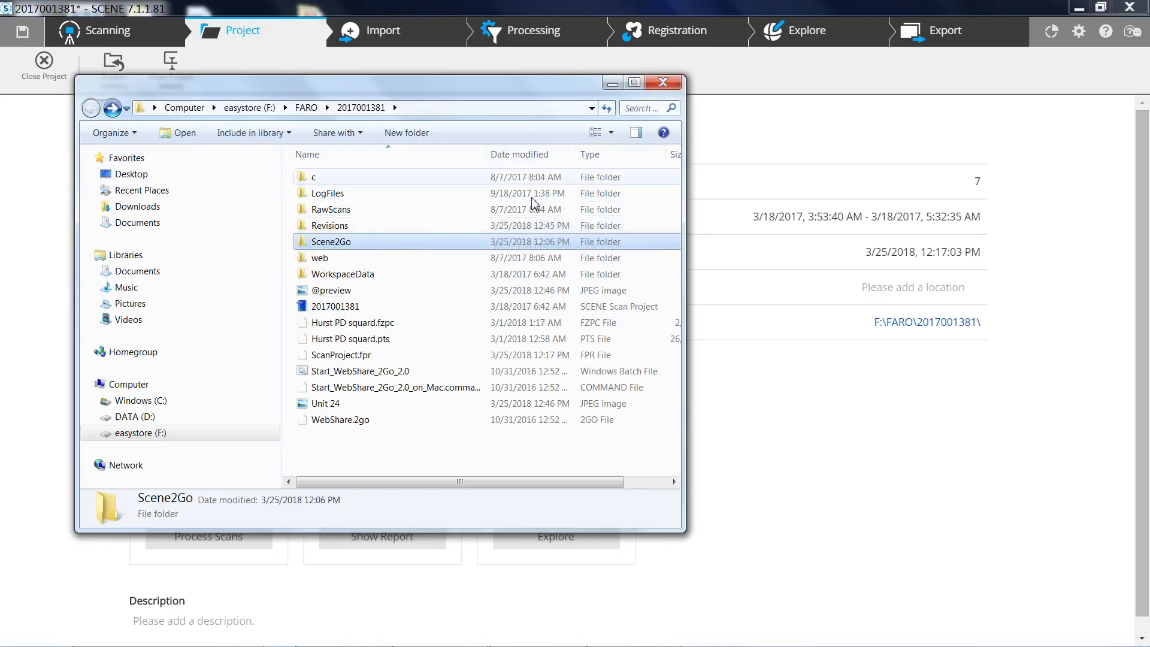
pyautogui.click(664, 83)
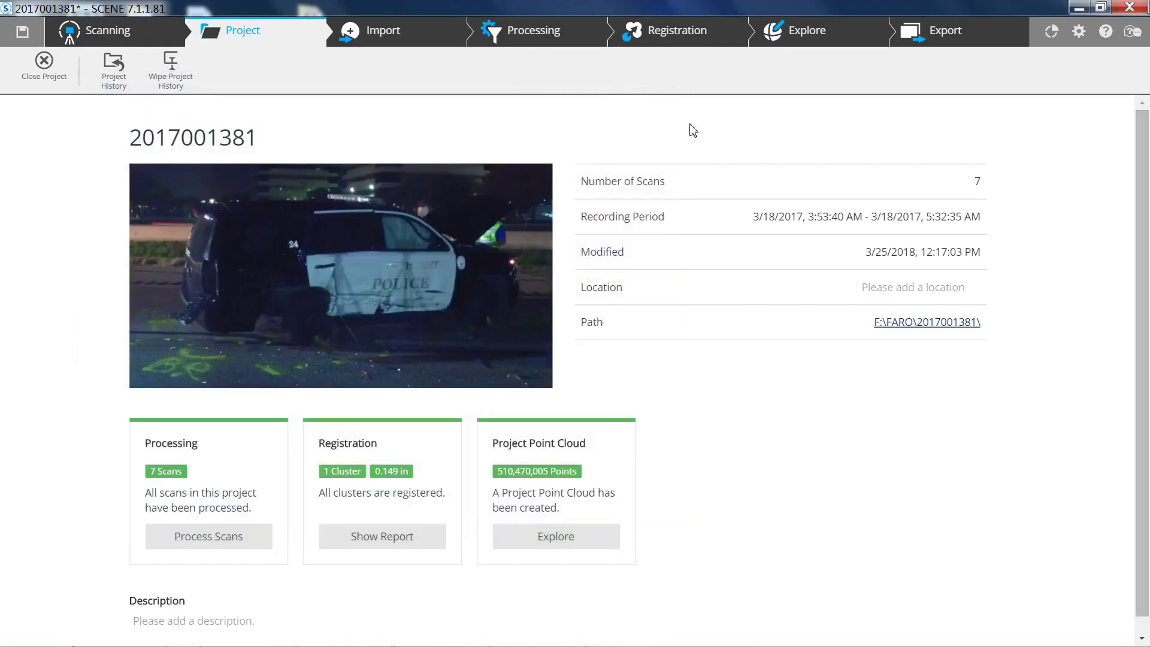
# - Start creating SCENE 2go data and save the pending project changes without a comment or a project point cloud update
pyautogui.click(1053, 34)
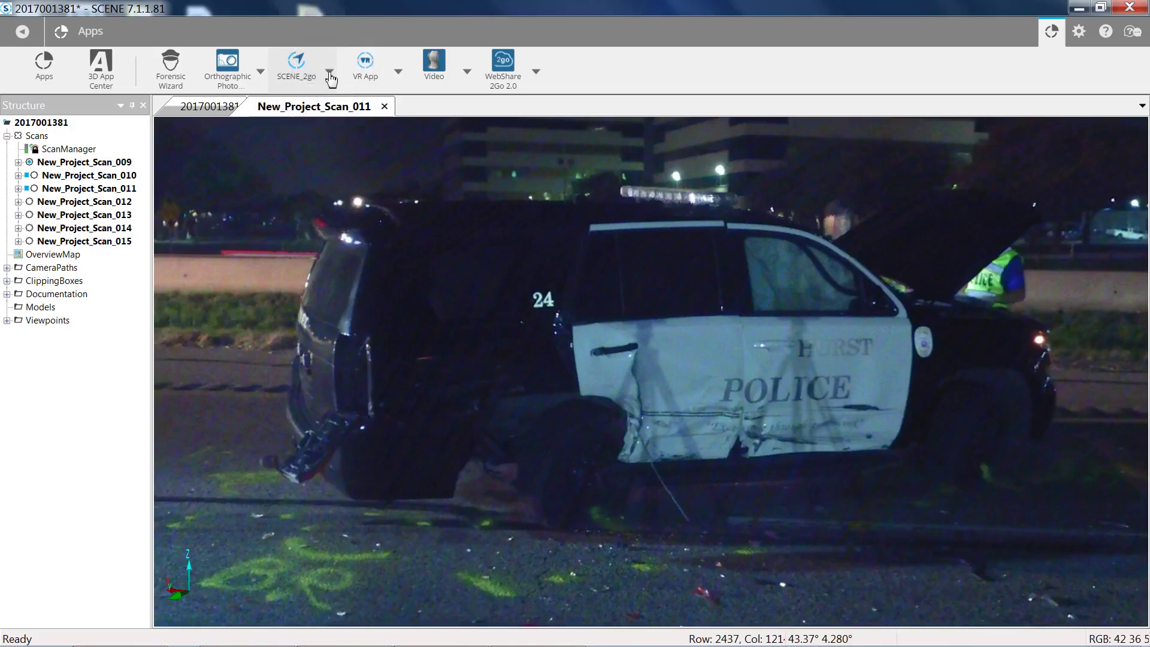
pyautogui.click(330, 73)
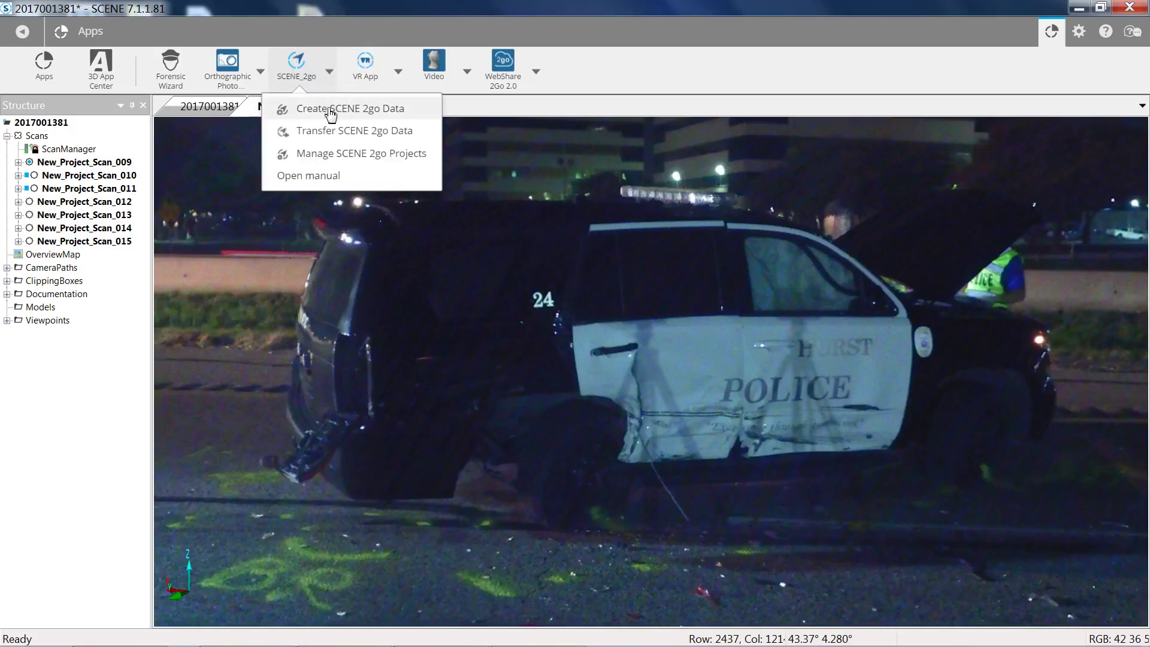
pyautogui.click(330, 111)
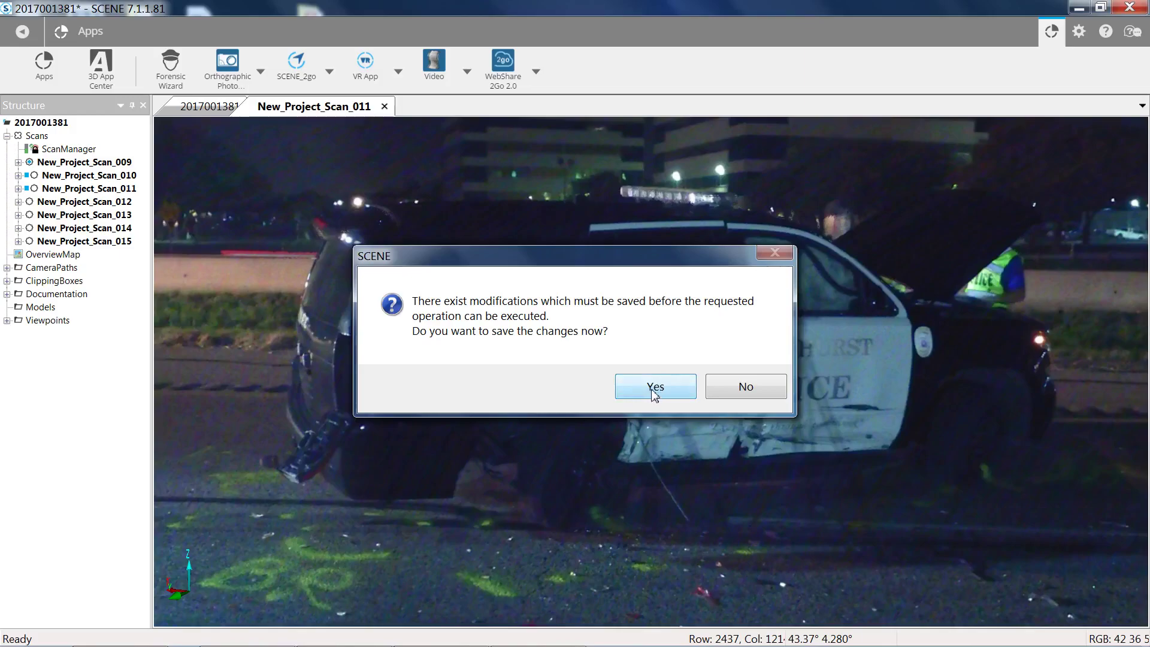
pyautogui.click(654, 390)
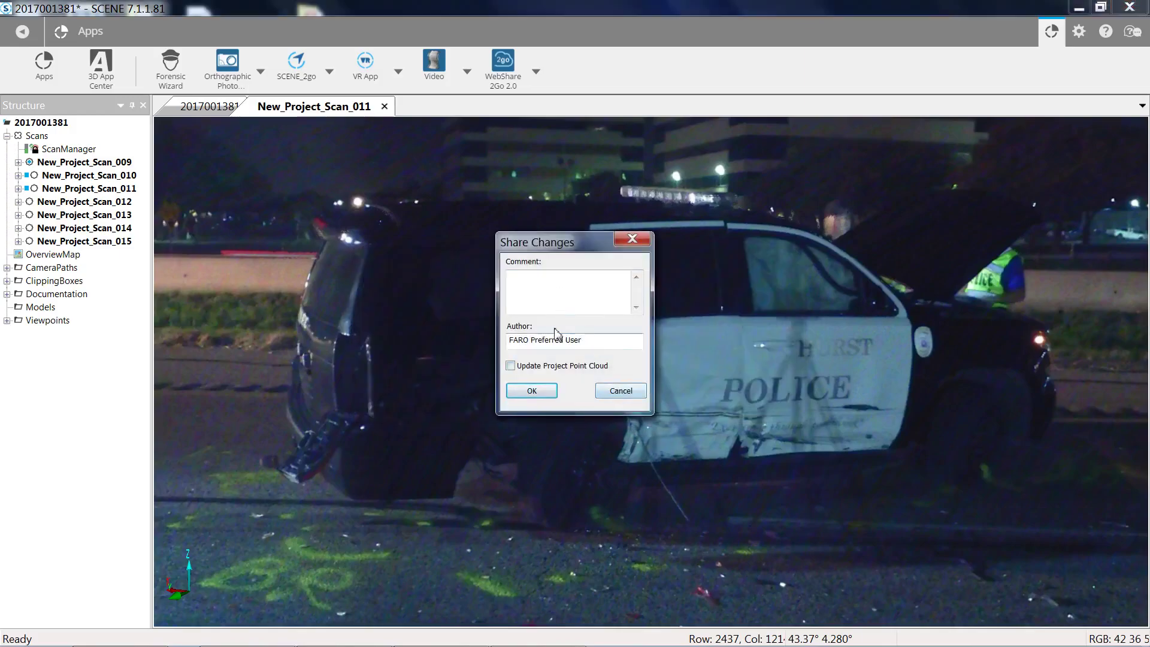
pyautogui.click(535, 392)
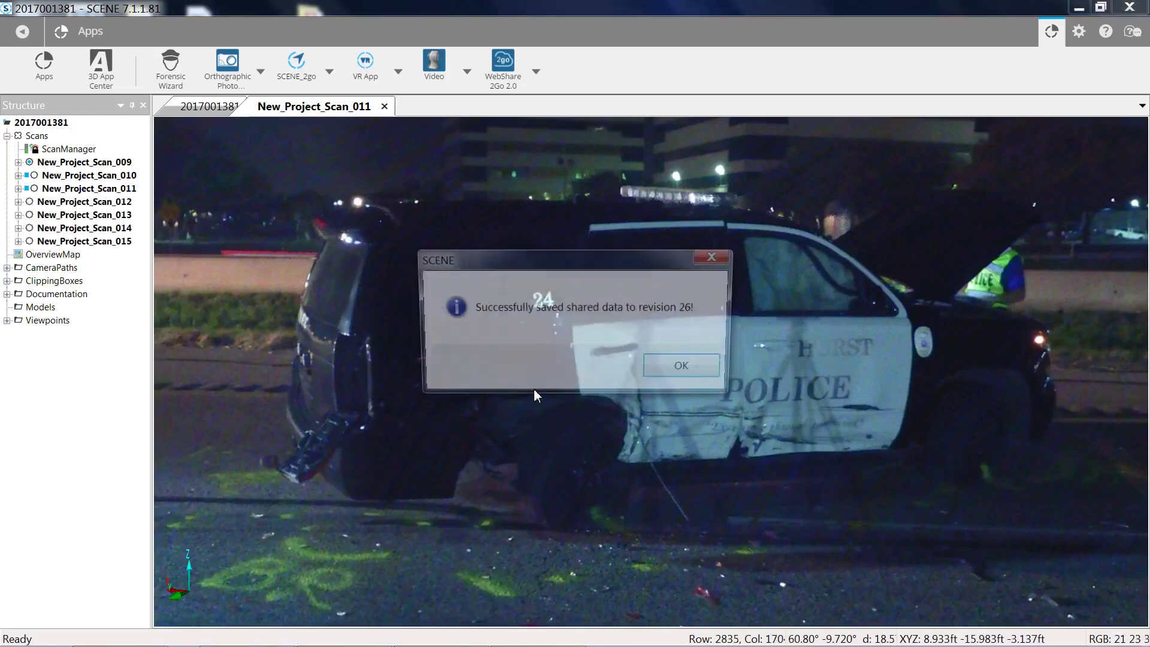
pyautogui.click(681, 365)
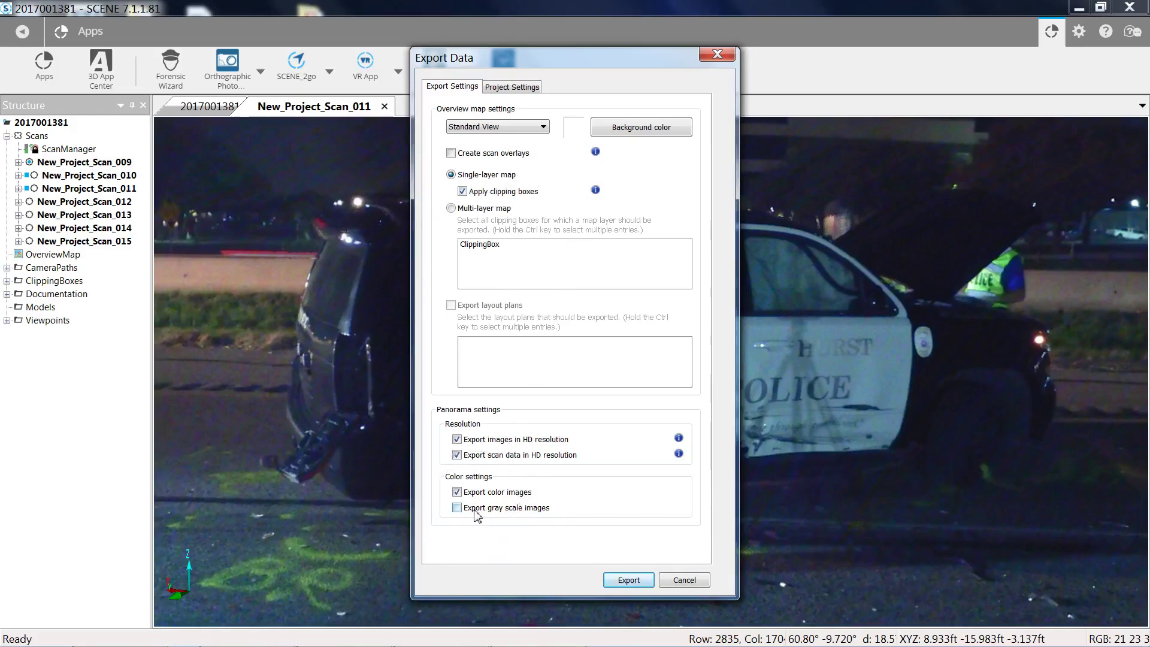
# - Include gray scale images in the panorama color settings of the export
pyautogui.click(457, 509)
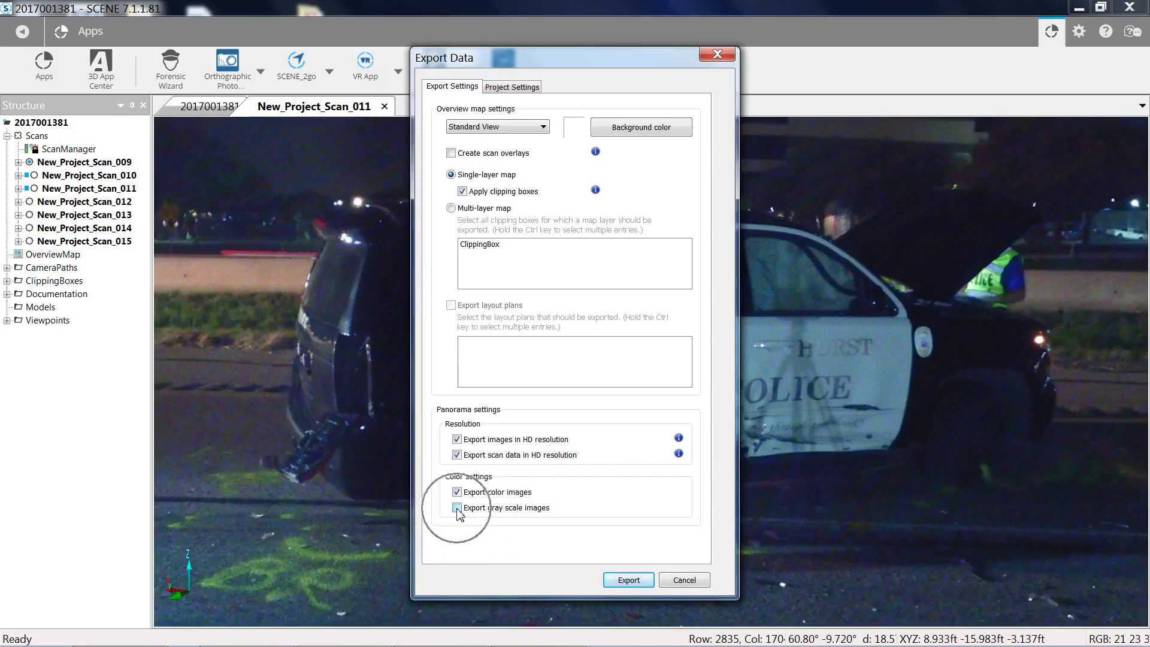
pyautogui.click(458, 509)
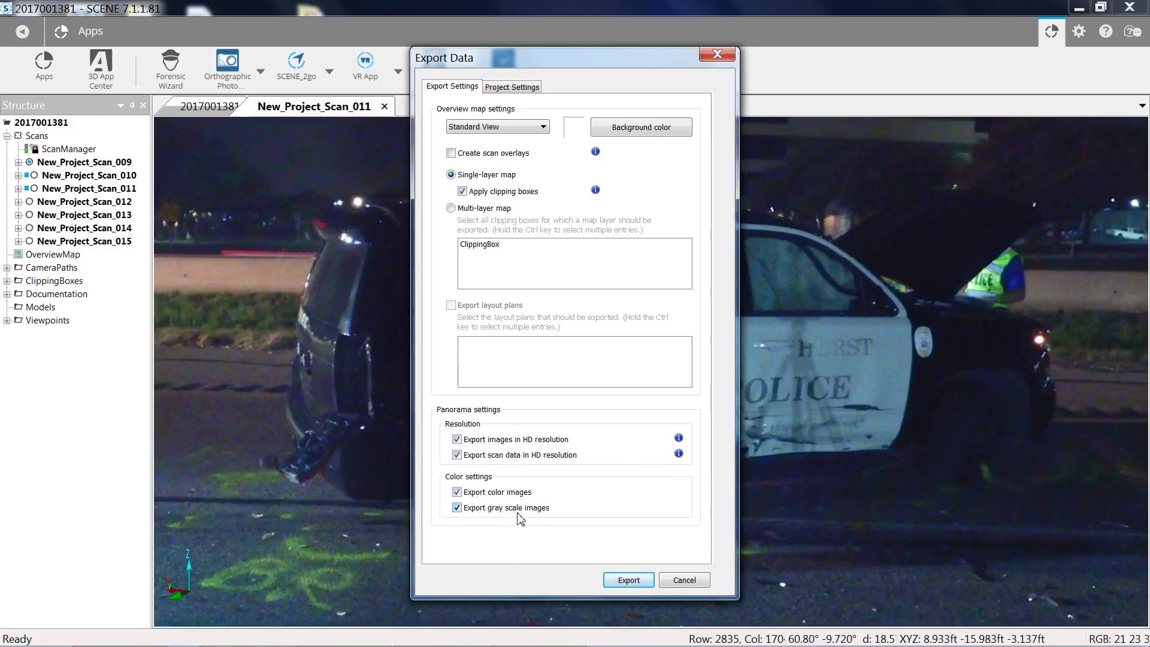
# - Review the export's project settings and close the dialog without exporting
pyautogui.click(524, 90)
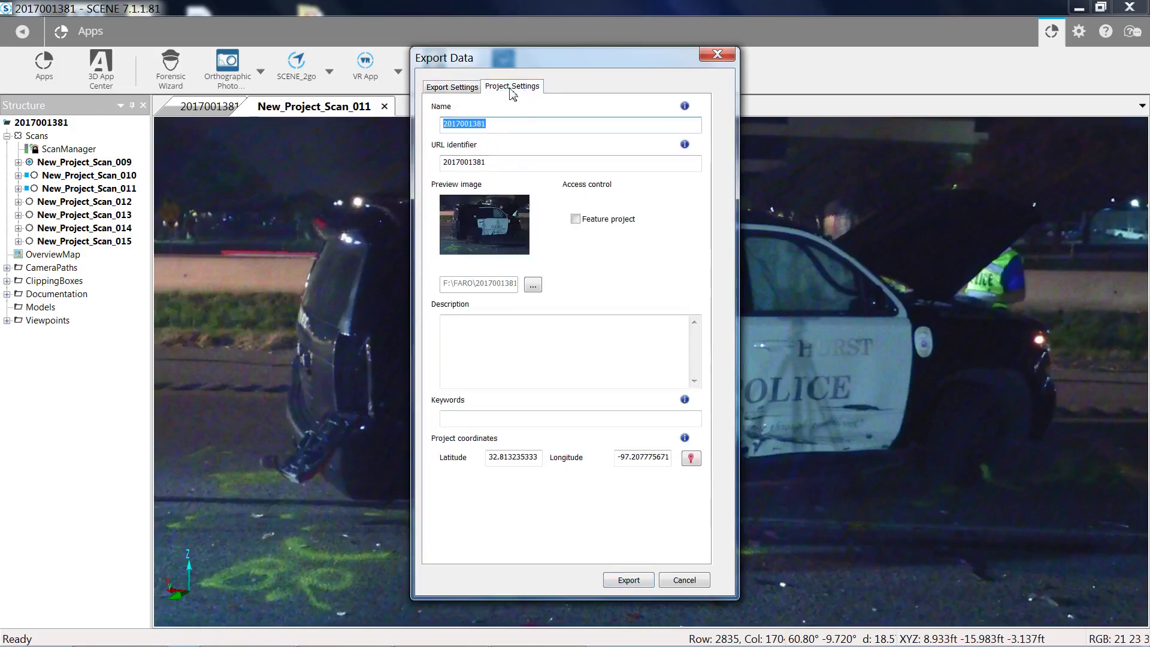
pyautogui.click(513, 92)
pyautogui.click(532, 287)
pyautogui.click(628, 584)
pyautogui.click(630, 582)
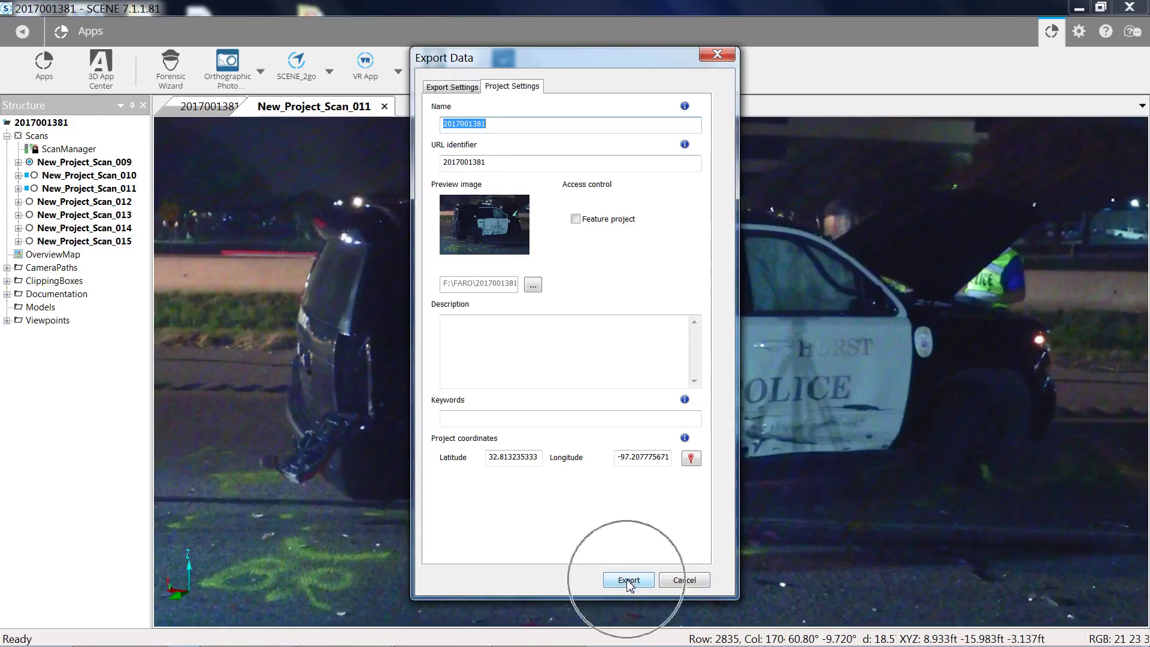
pyautogui.click(685, 581)
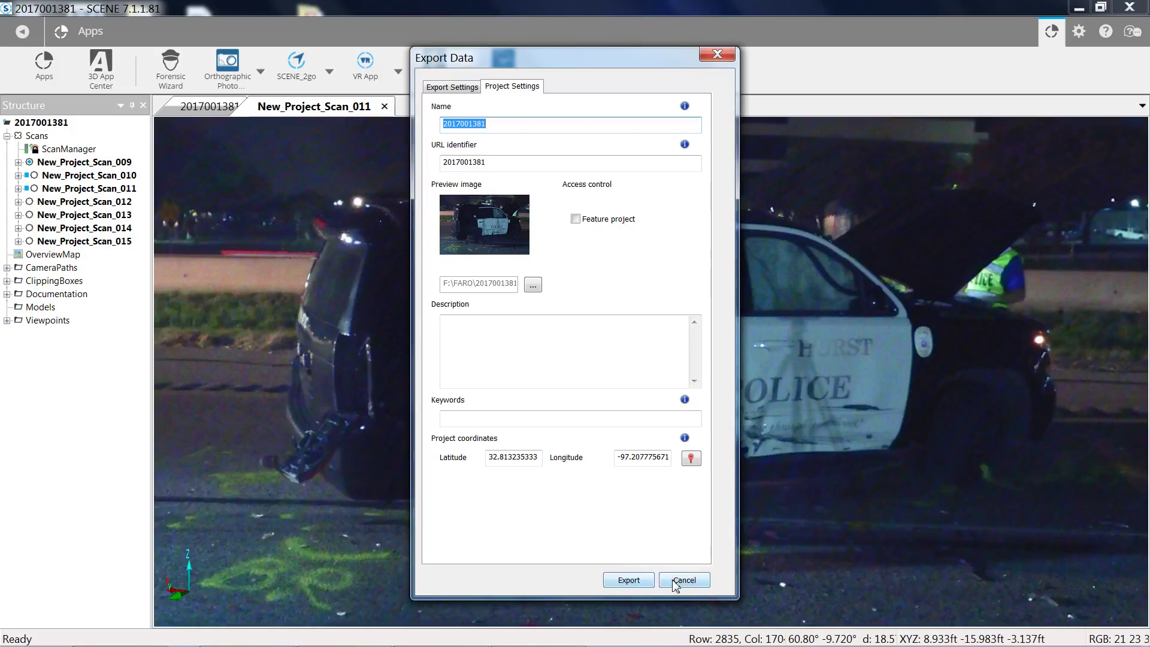
pyautogui.click(683, 581)
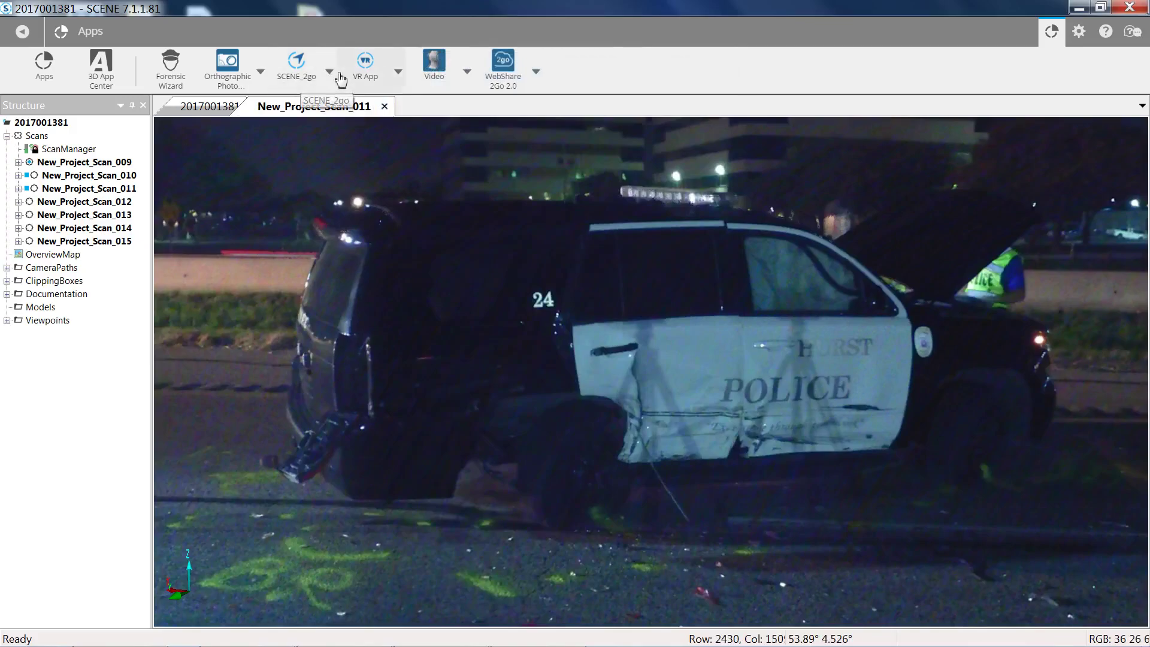
pyautogui.click(331, 72)
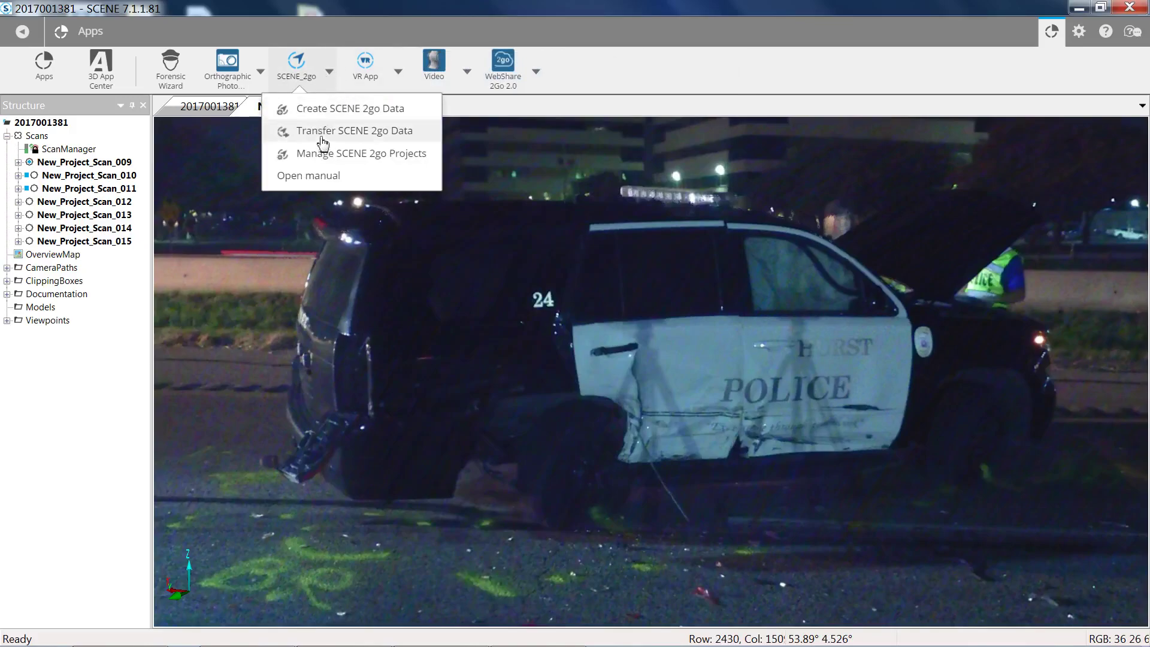
pyautogui.click(313, 138)
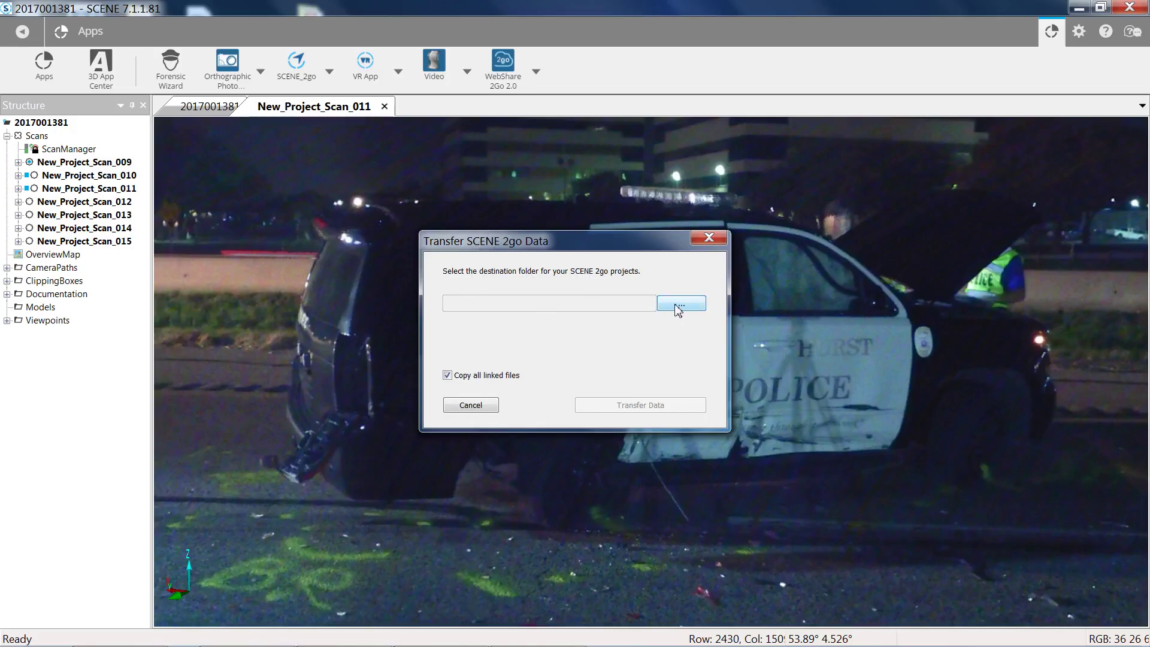
pyautogui.click(678, 308)
pyautogui.click(677, 307)
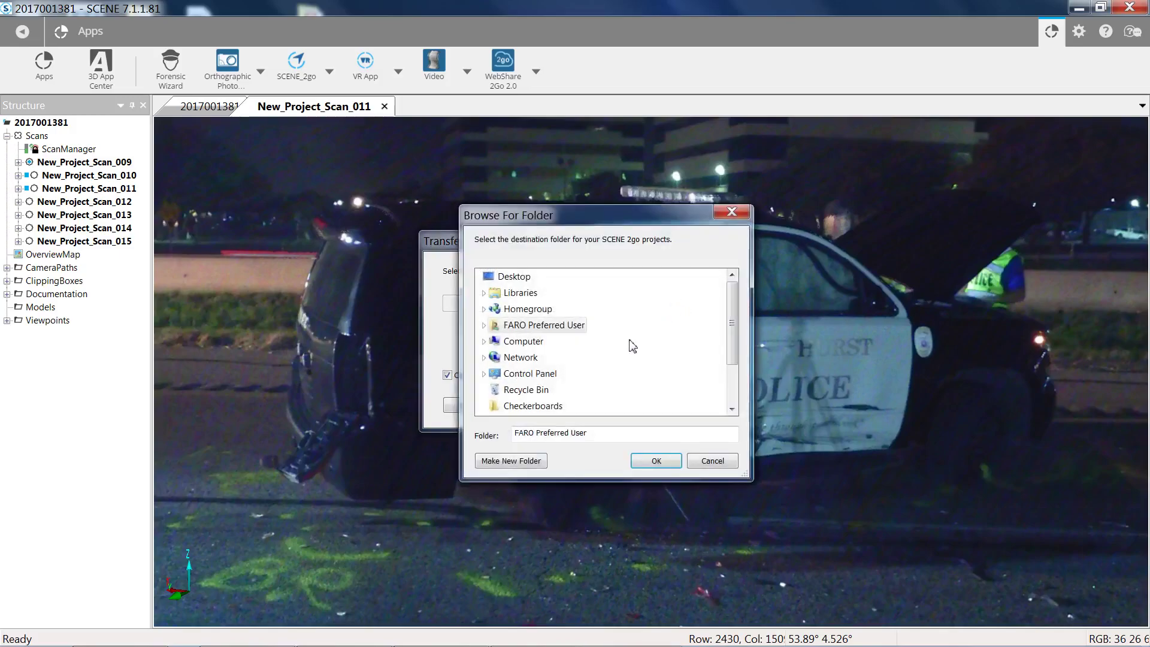
pyautogui.doubleClick(516, 341)
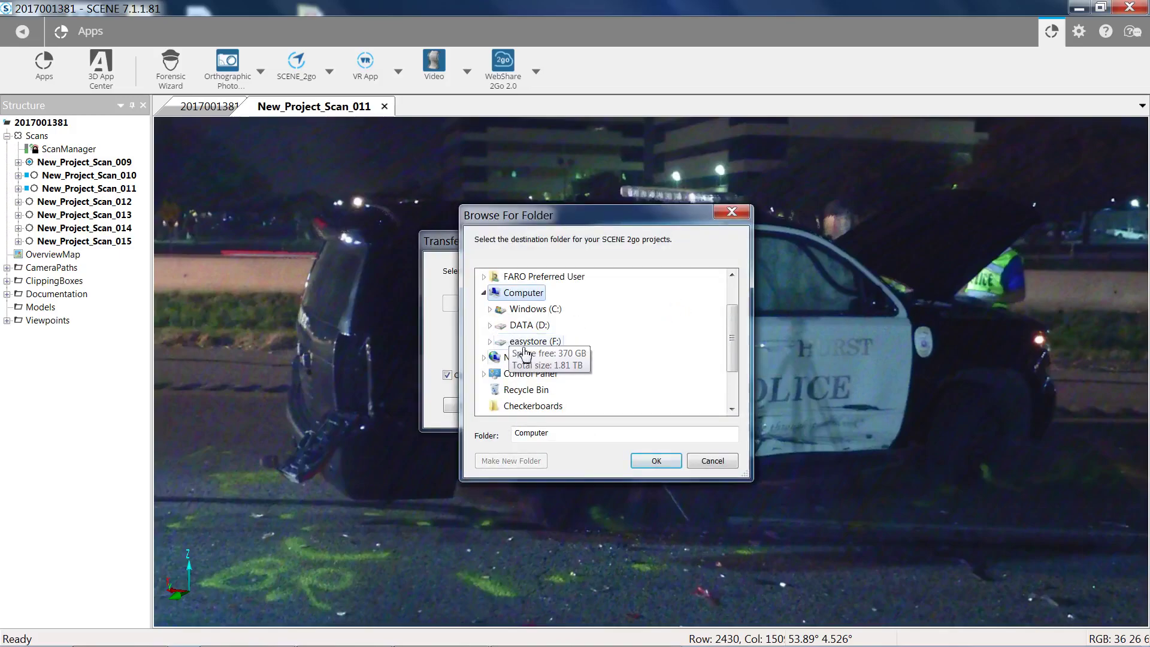
pyautogui.doubleClick(528, 342)
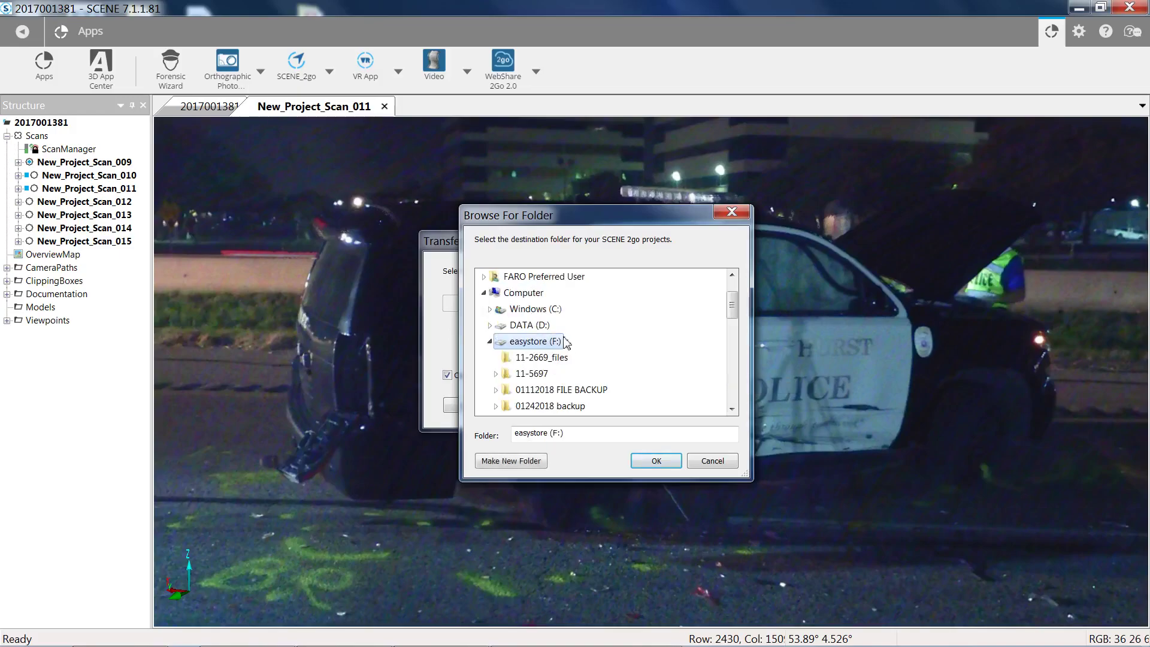
pyautogui.scroll(-2, 567, 342)
pyautogui.doubleClick(527, 374)
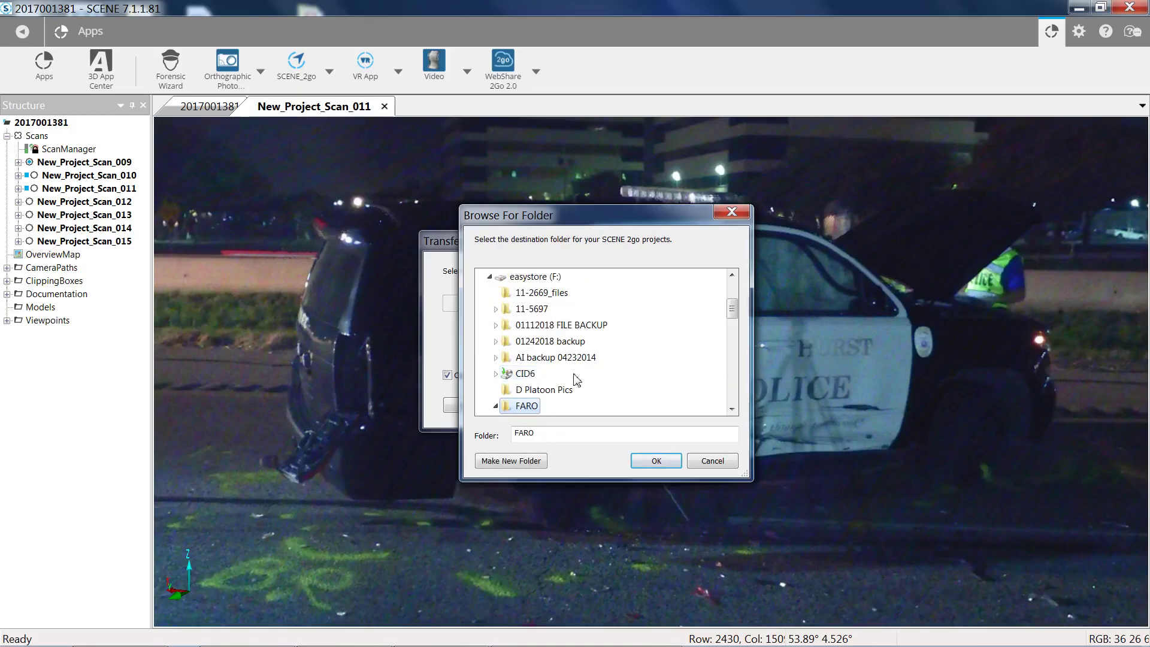
pyautogui.scroll(-2, 605, 374)
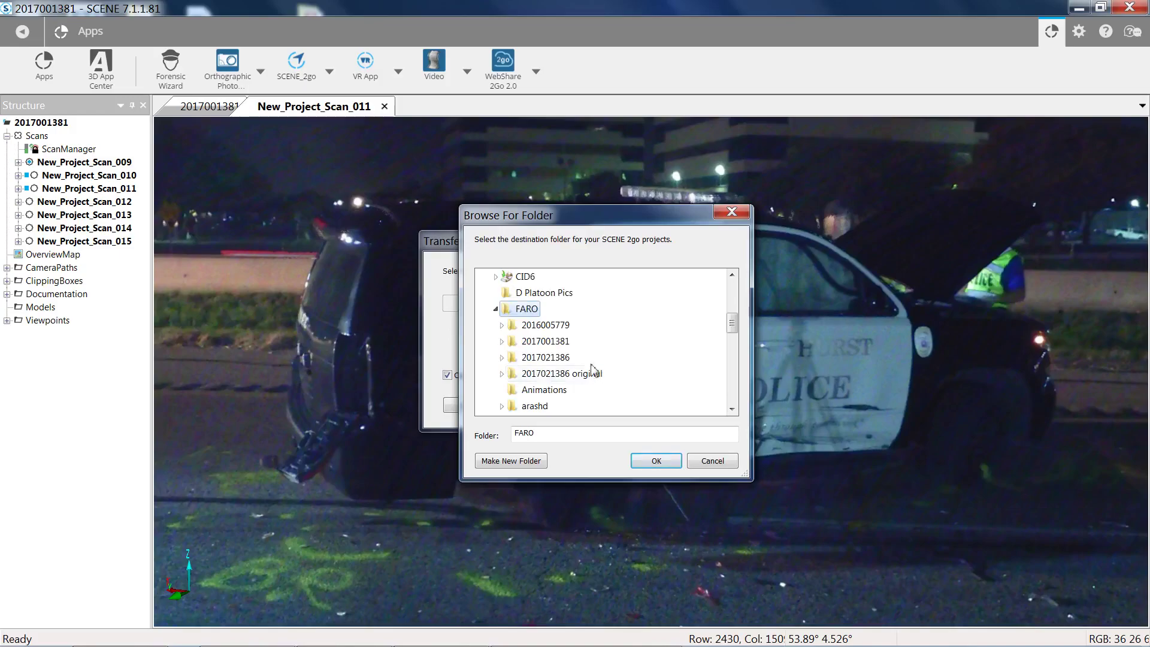
pyautogui.doubleClick(557, 343)
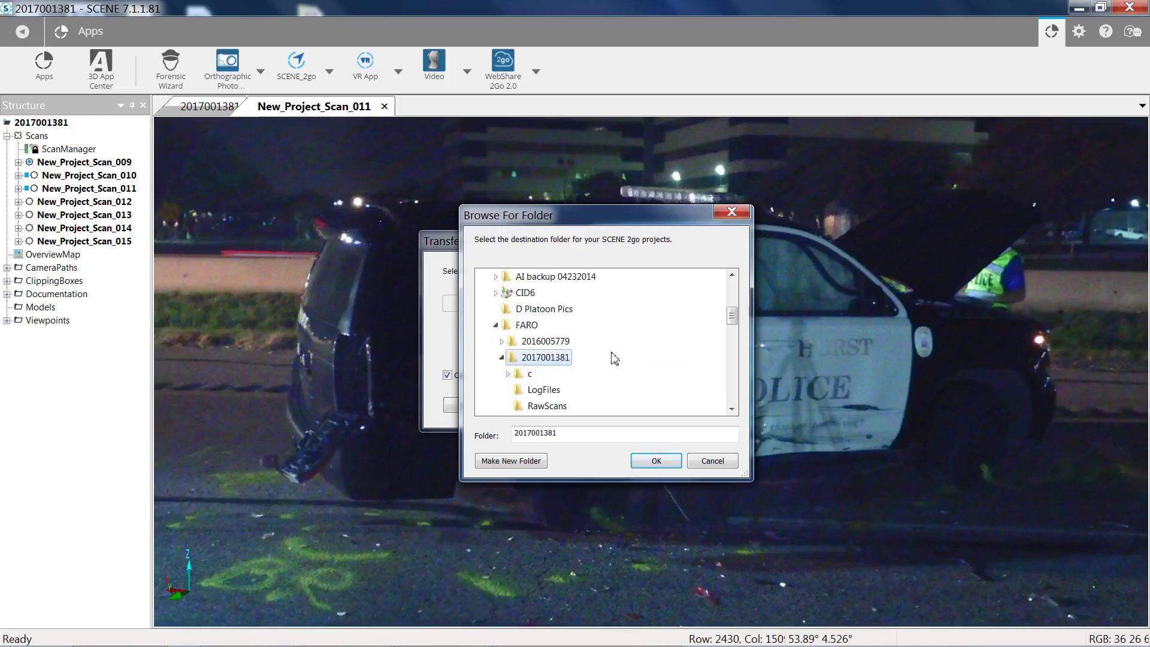
pyautogui.scroll(-1, 623, 366)
pyautogui.click(543, 391)
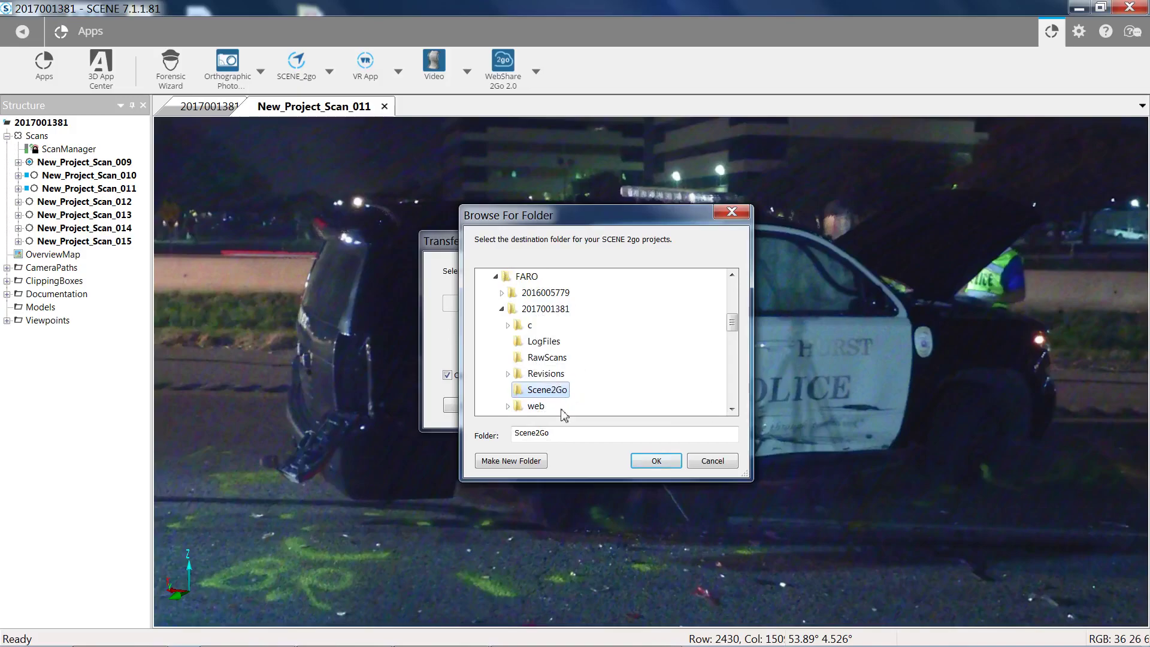
pyautogui.click(533, 435)
pyautogui.click(657, 461)
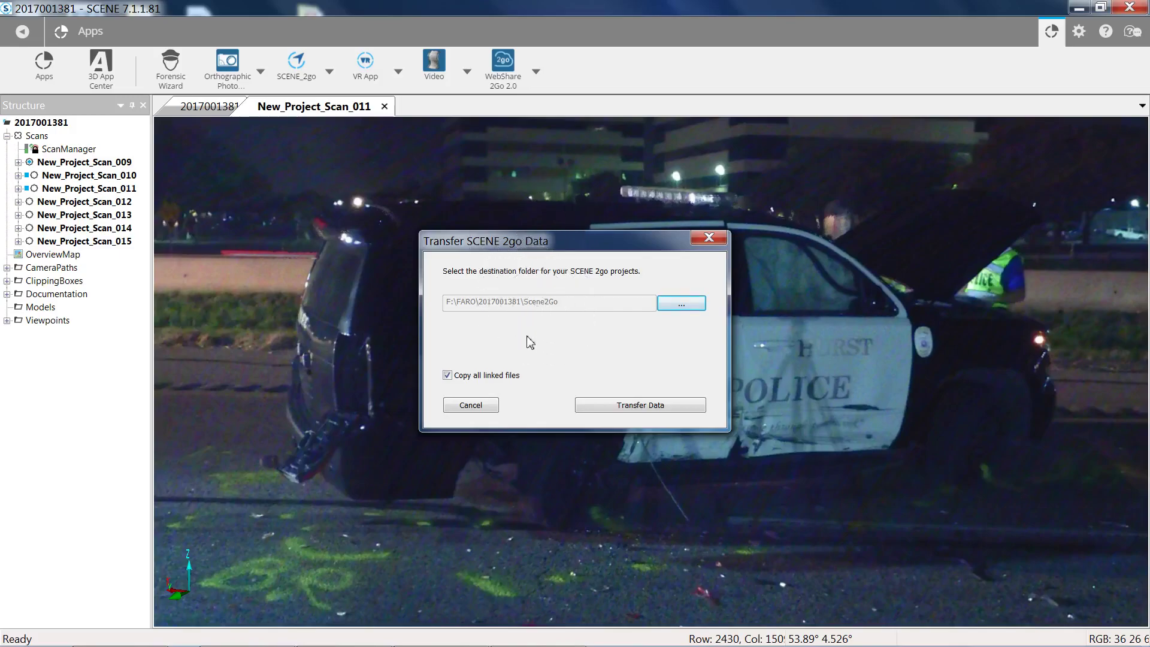
# - Transfer the data with all linked files copied and open the transferred project in SCENE 2go
pyautogui.click(631, 405)
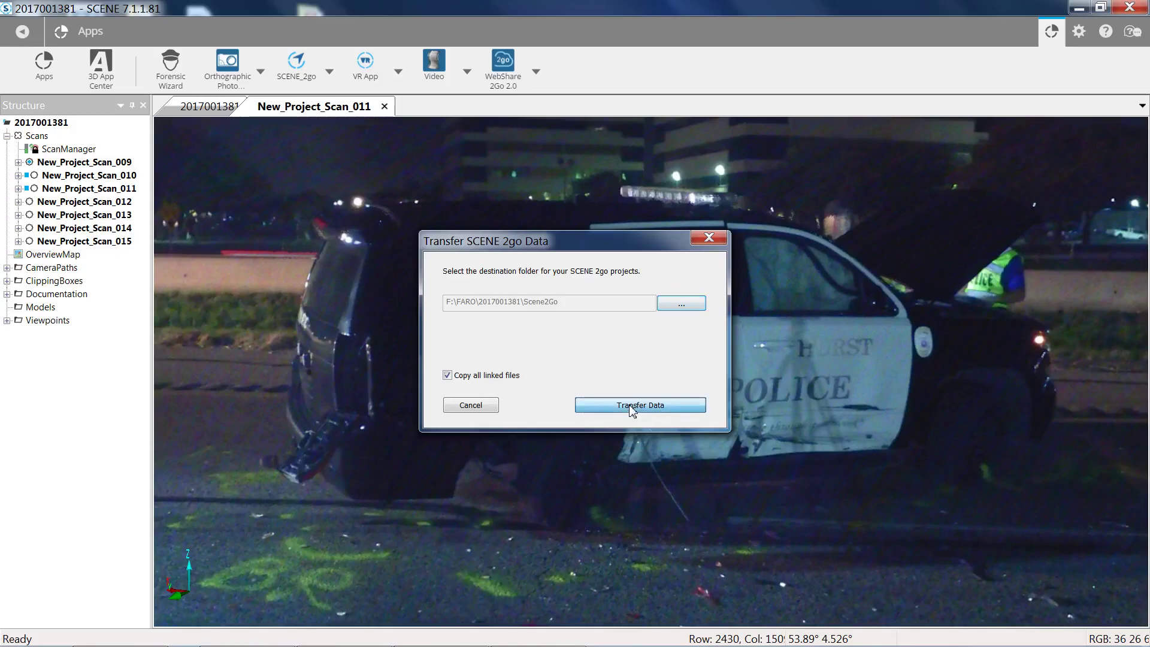
pyautogui.click(631, 407)
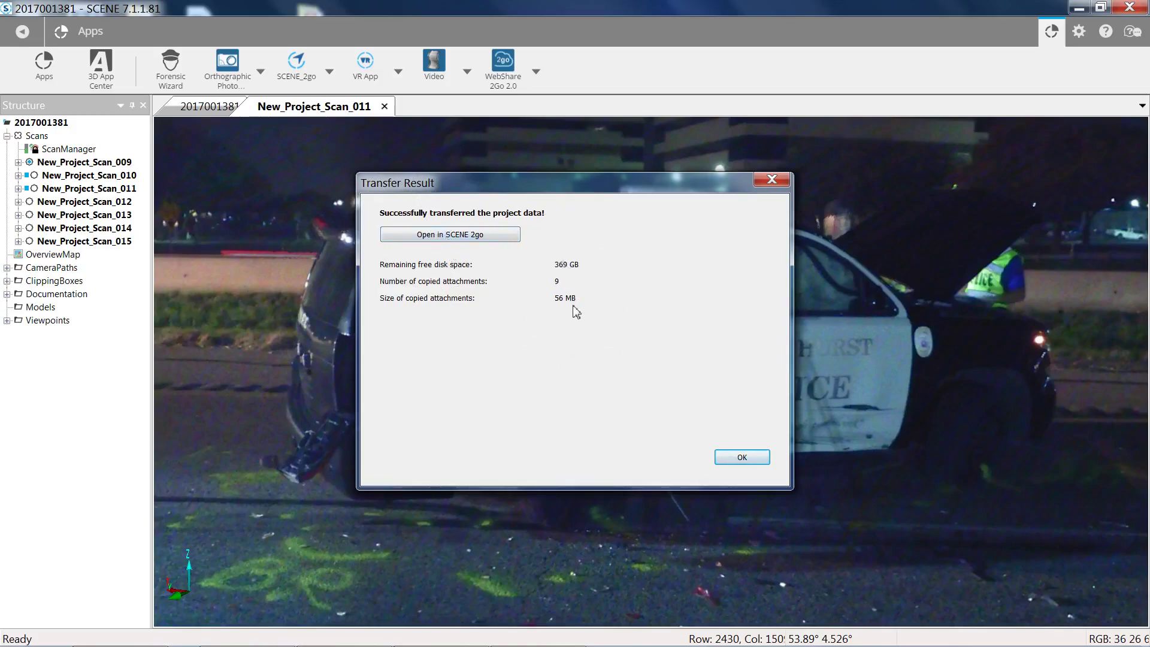
pyautogui.click(442, 236)
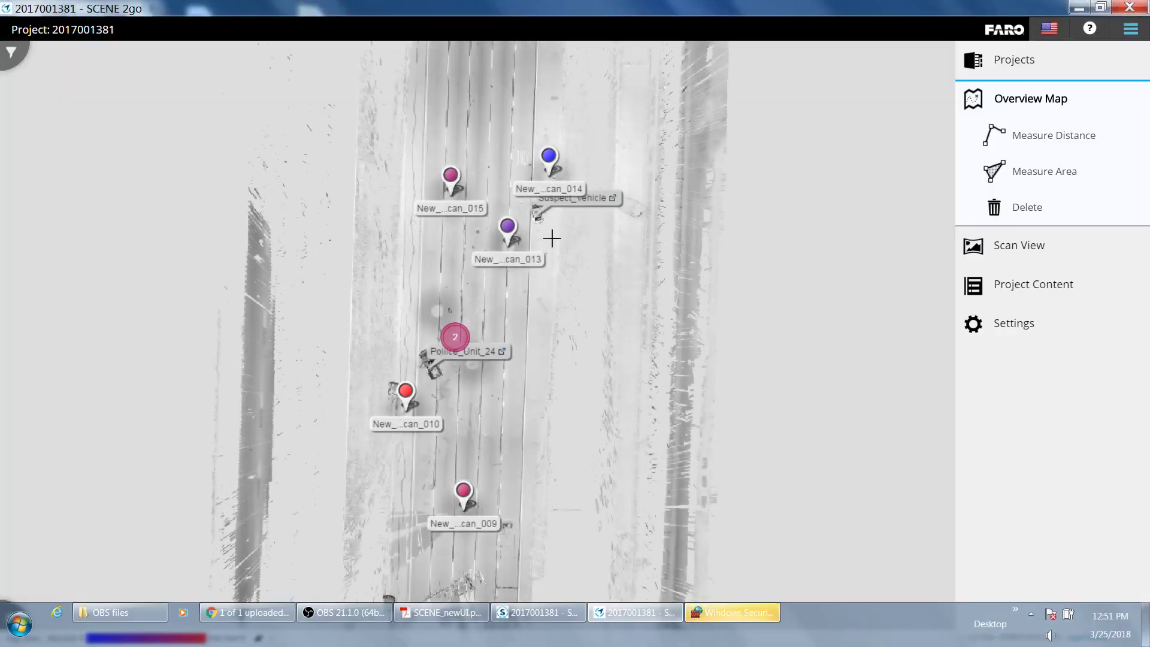
# - Open the scan view of New_Project_Scan_013 from the overview map and look around the panorama of the roadway
pyautogui.click(507, 233)
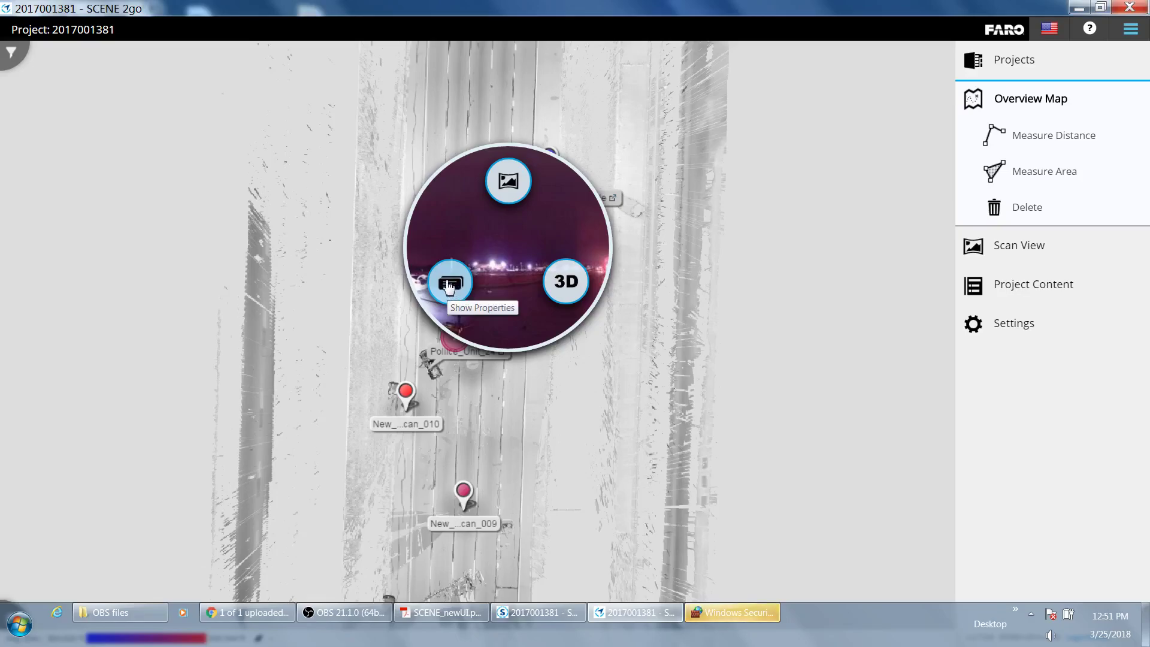
pyautogui.click(507, 181)
pyautogui.moveTo(686, 249); pyautogui.dragTo(539, 252)
pyautogui.click(539, 254)
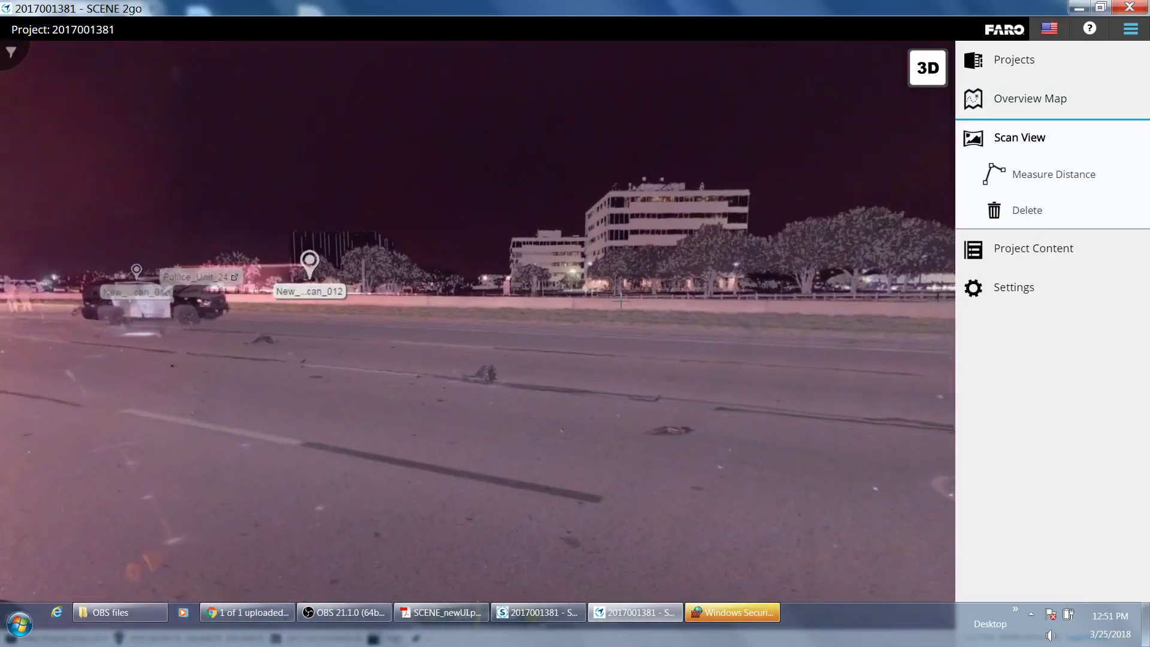
pyautogui.moveTo(447, 317); pyautogui.dragTo(324, 156)
pyautogui.click(629, 258)
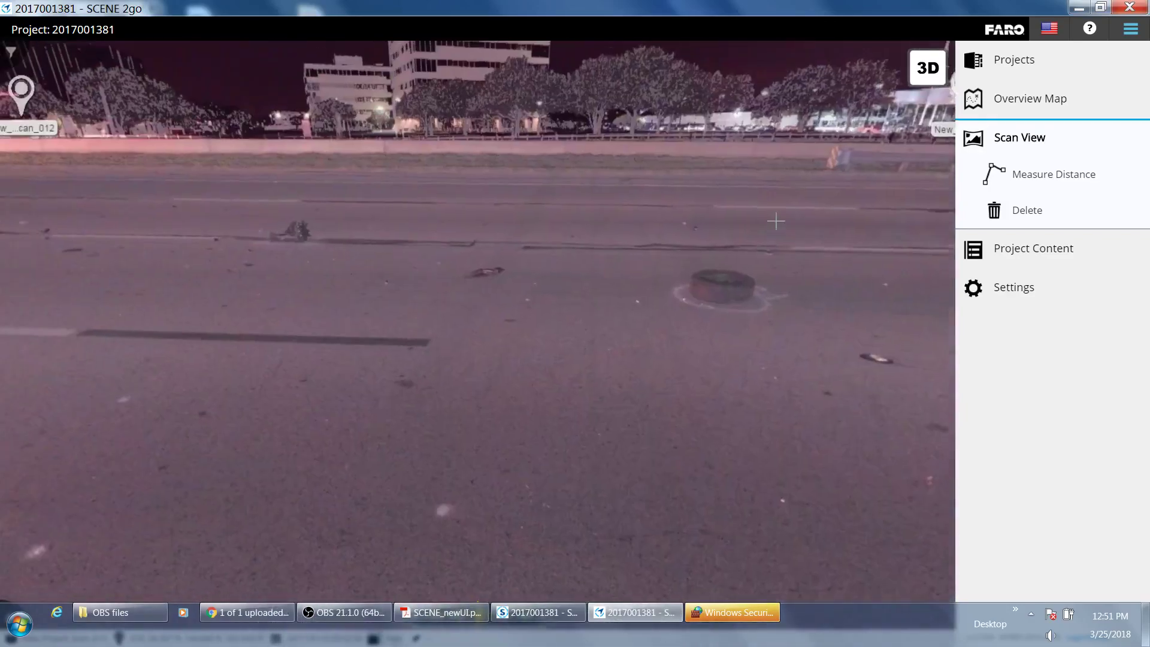
pyautogui.moveTo(629, 257); pyautogui.dragTo(904, 255)
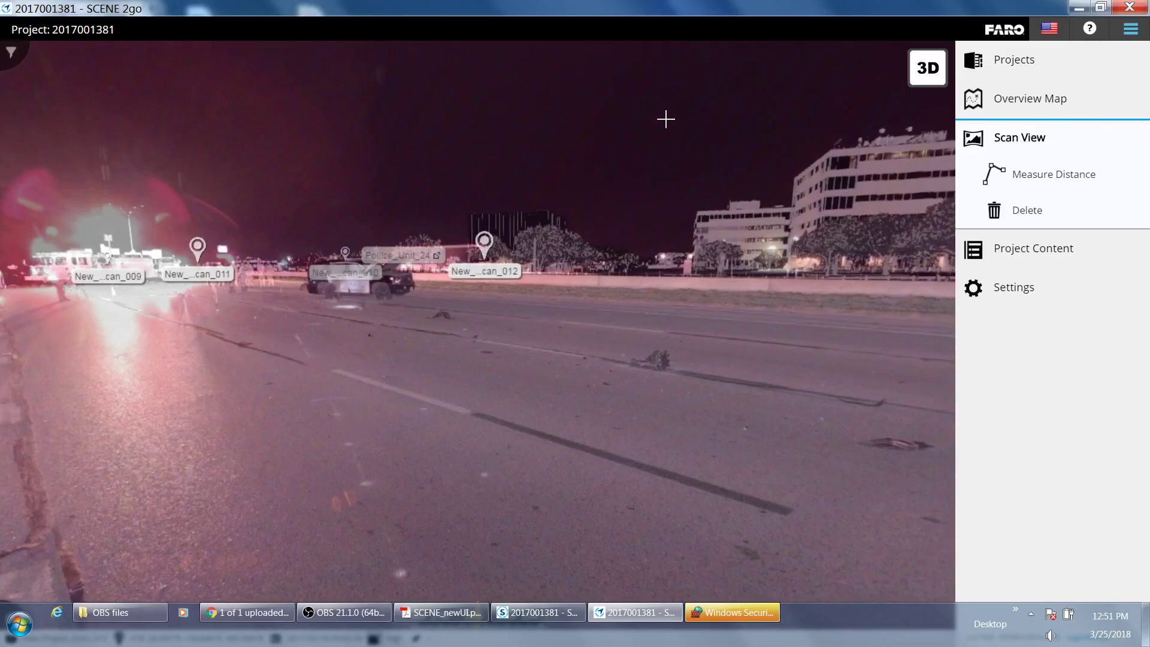
# - Return to the overview map, view the photo linked to the police unit 24 annotation and close the photo viewer
pyautogui.click(1015, 100)
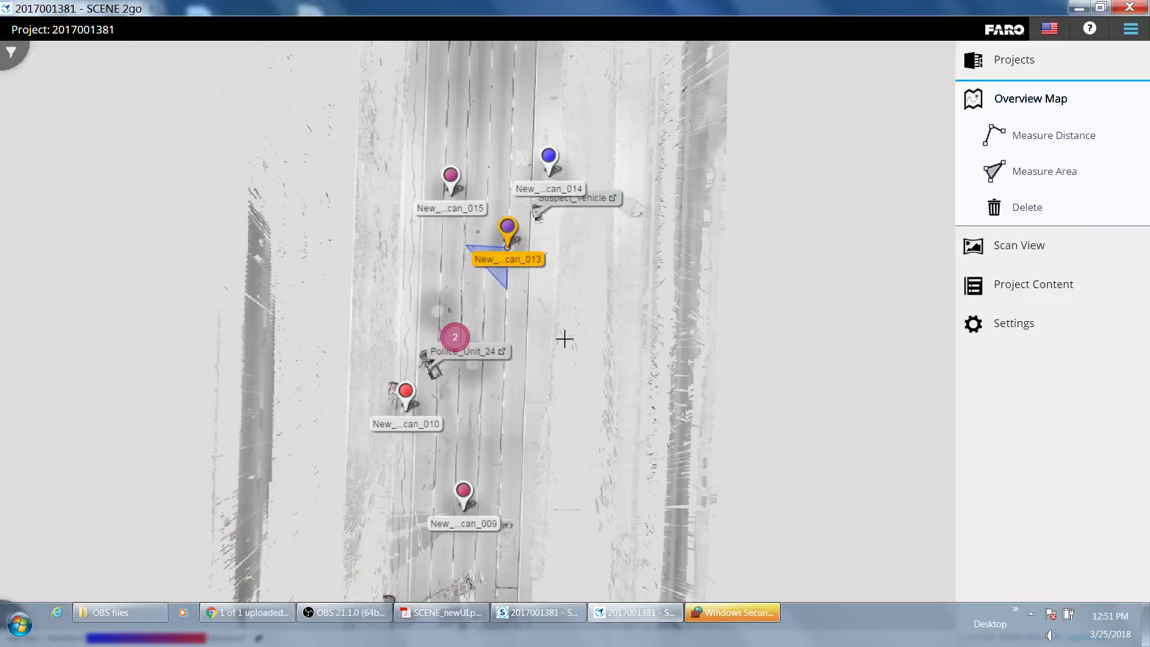
pyautogui.scroll(3, 471, 359)
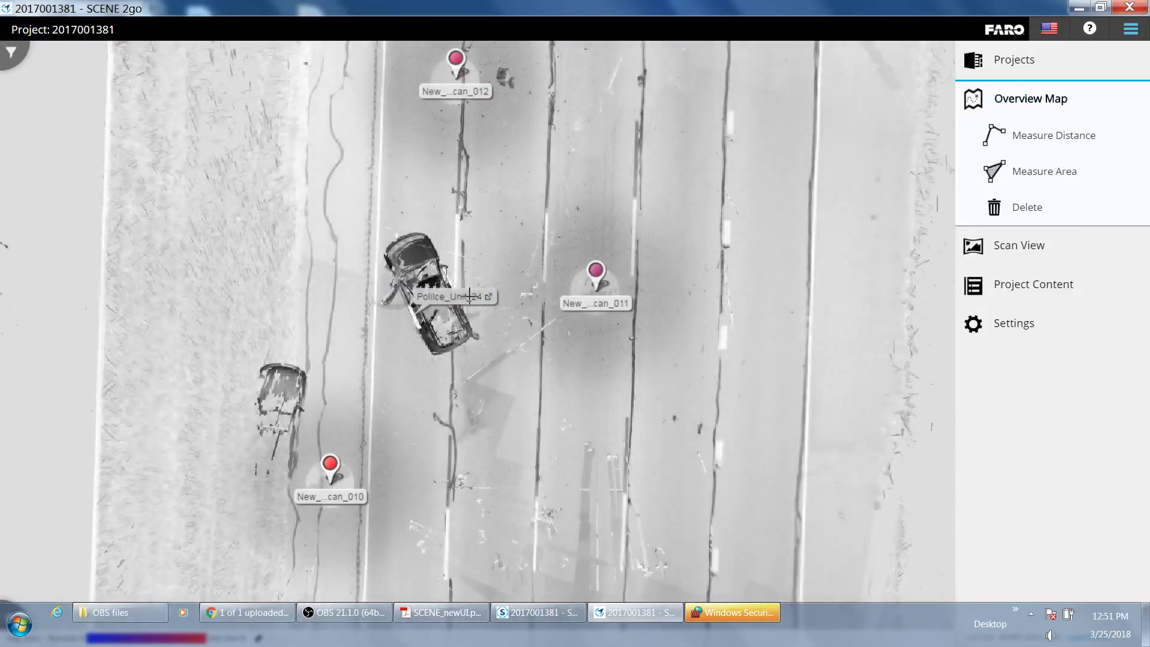
pyautogui.click(443, 300)
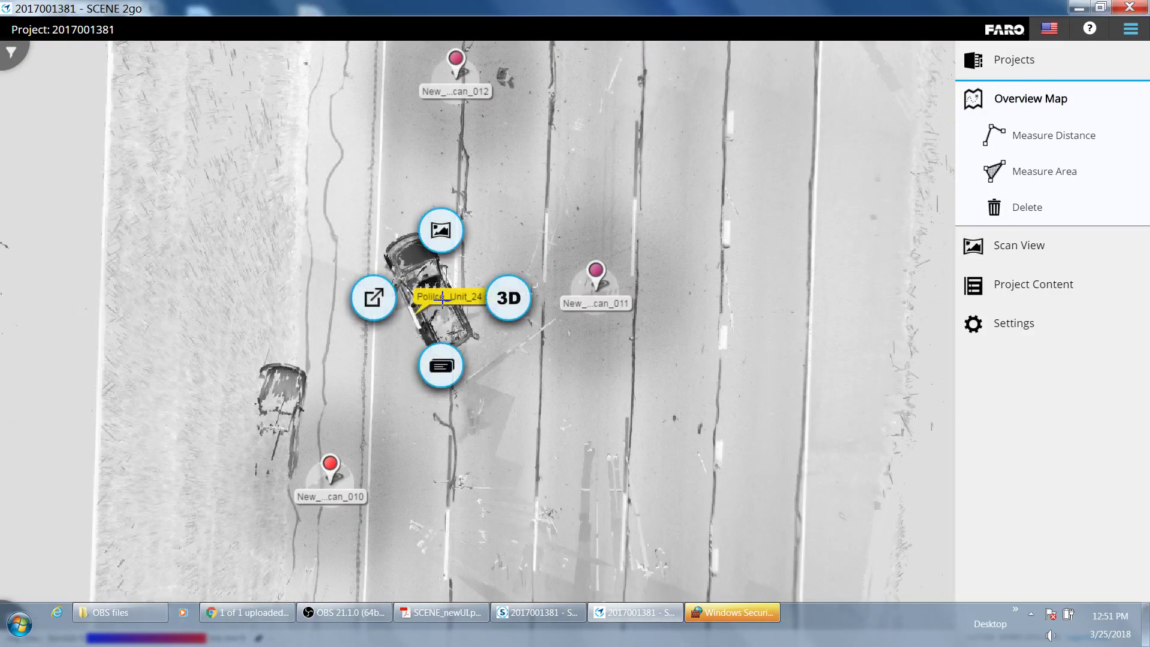
pyautogui.click(375, 300)
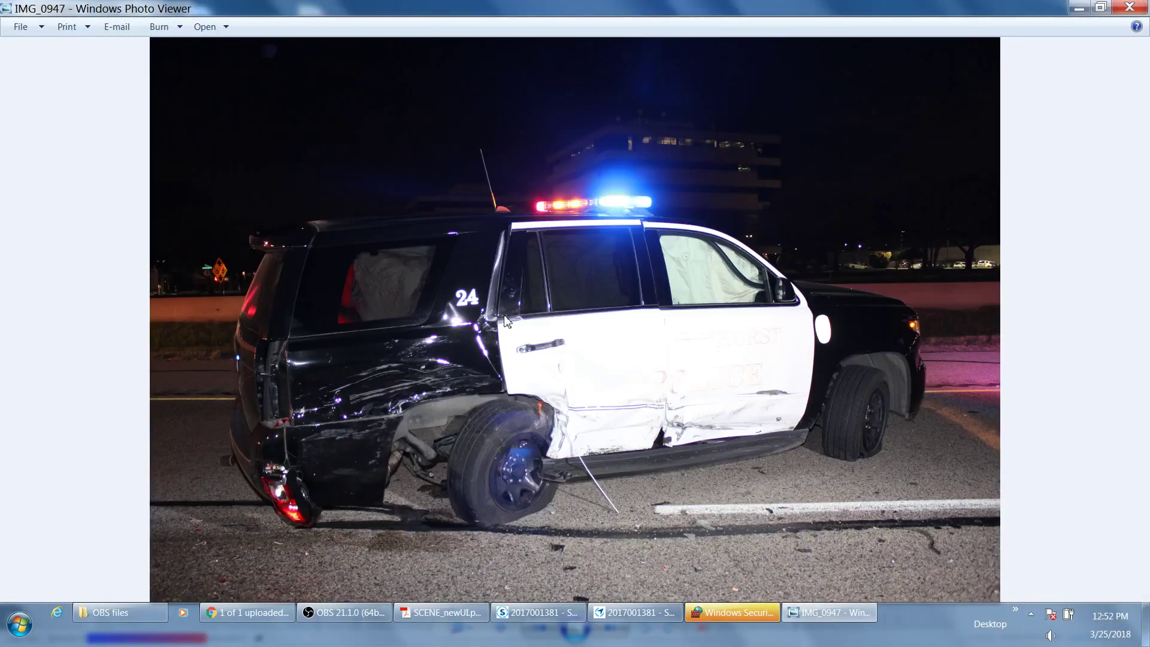
pyautogui.click(1131, 7)
# - Show the police unit 24 annotation in the scan view and open its properties
pyautogui.click(454, 296)
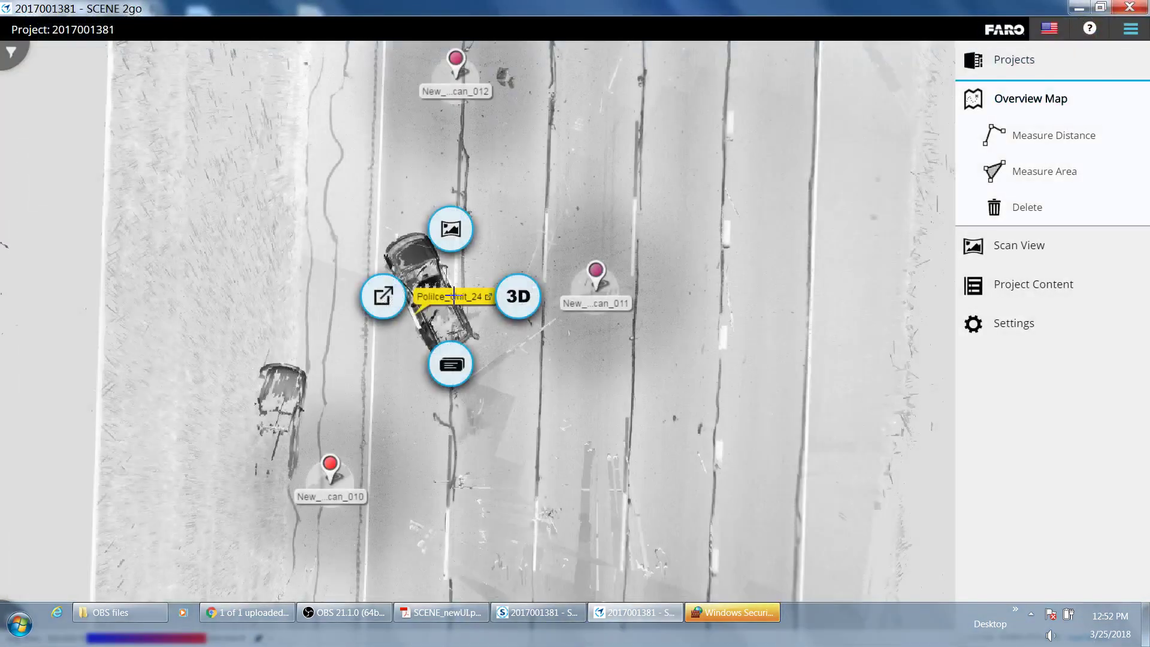
pyautogui.click(451, 229)
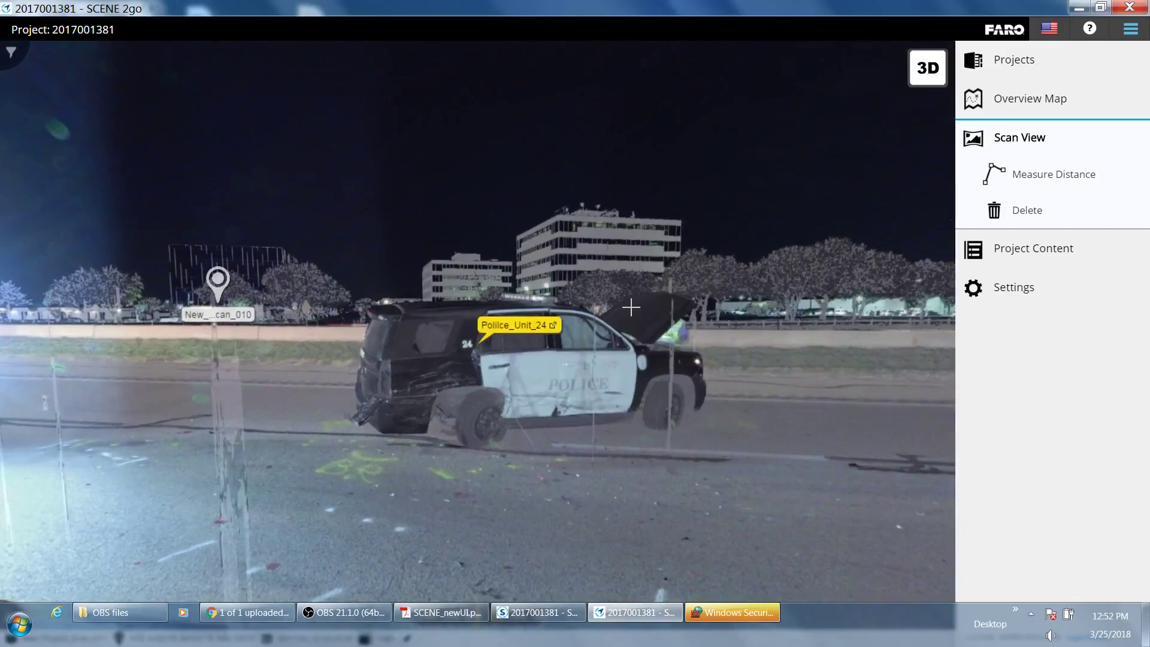
pyautogui.click(516, 328)
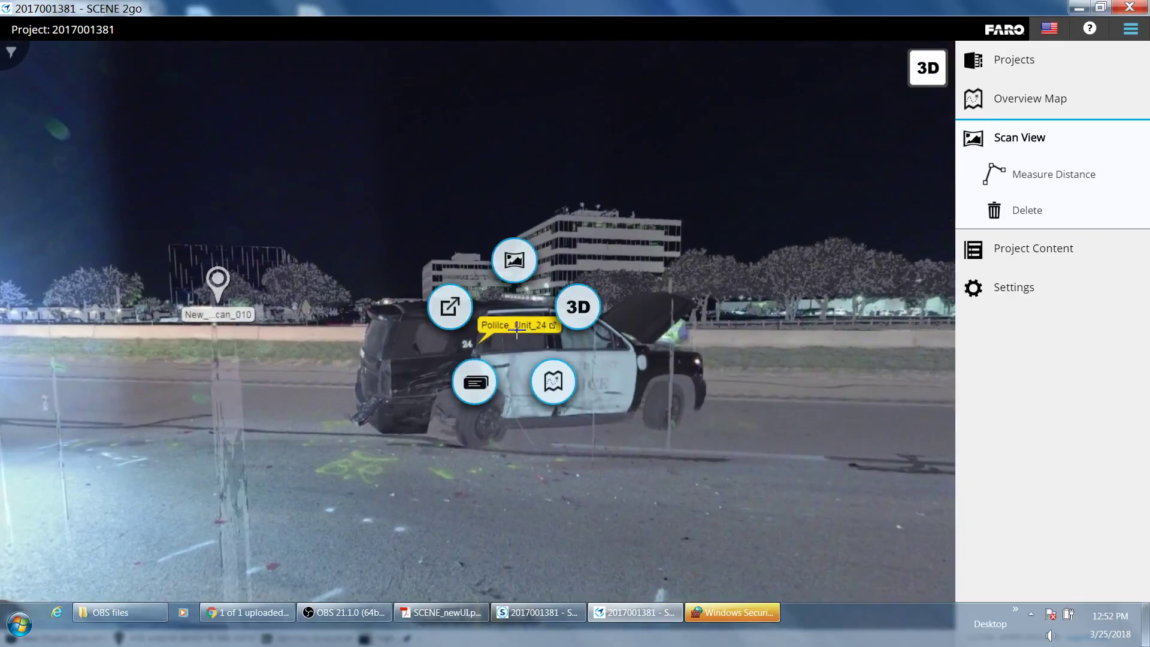
pyautogui.click(474, 390)
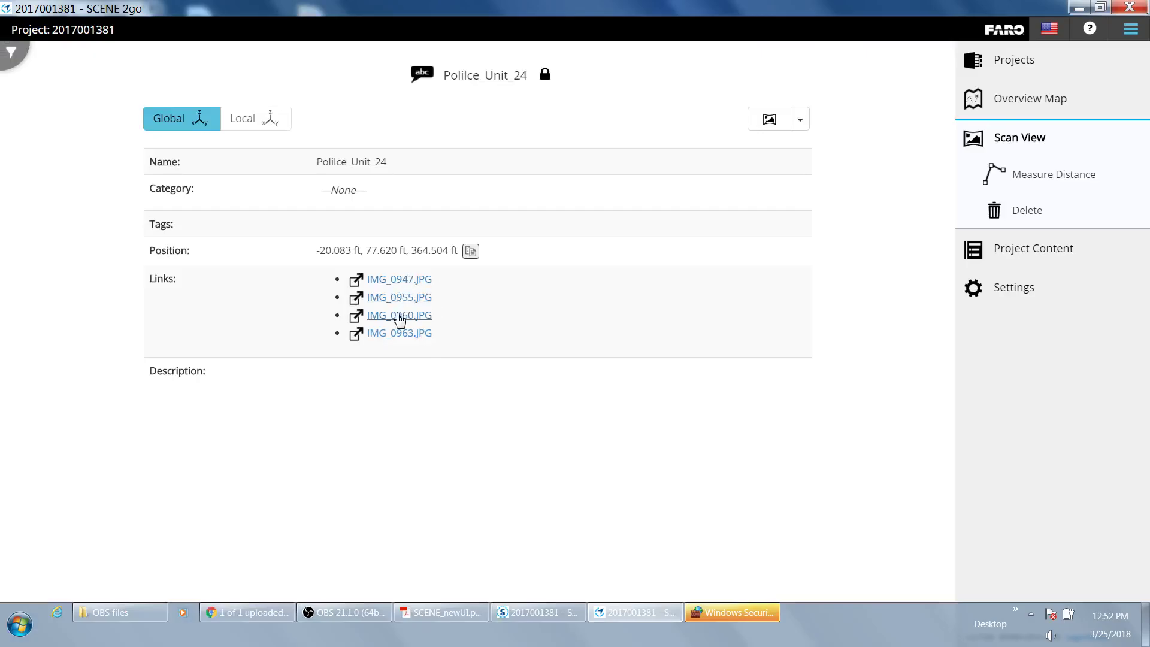
# - View the linked photos IMG_0960.JPG and IMG_0955.JPG from the annotation's properties, closing each one after viewing
pyautogui.click(399, 317)
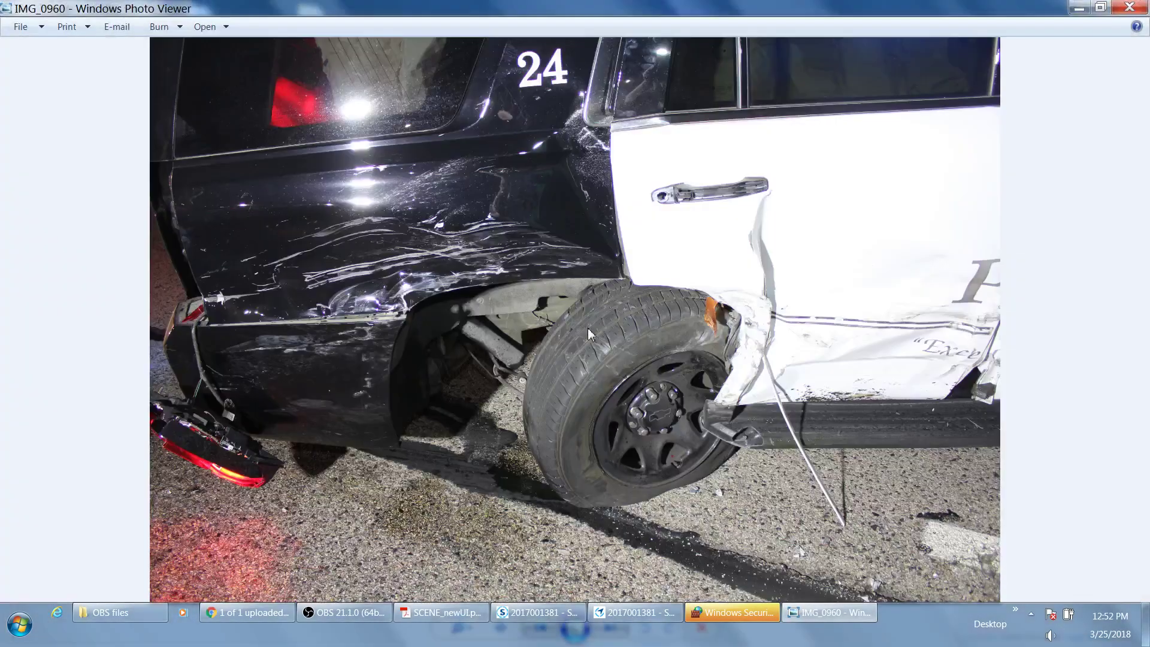
pyautogui.click(1130, 7)
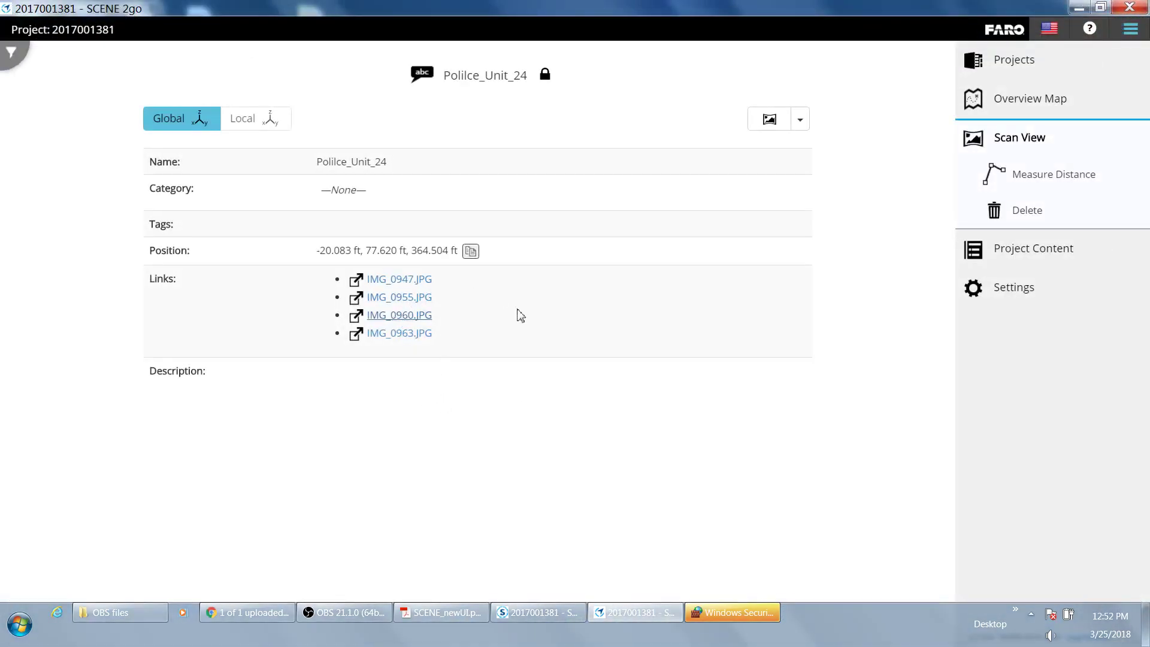
pyautogui.click(389, 297)
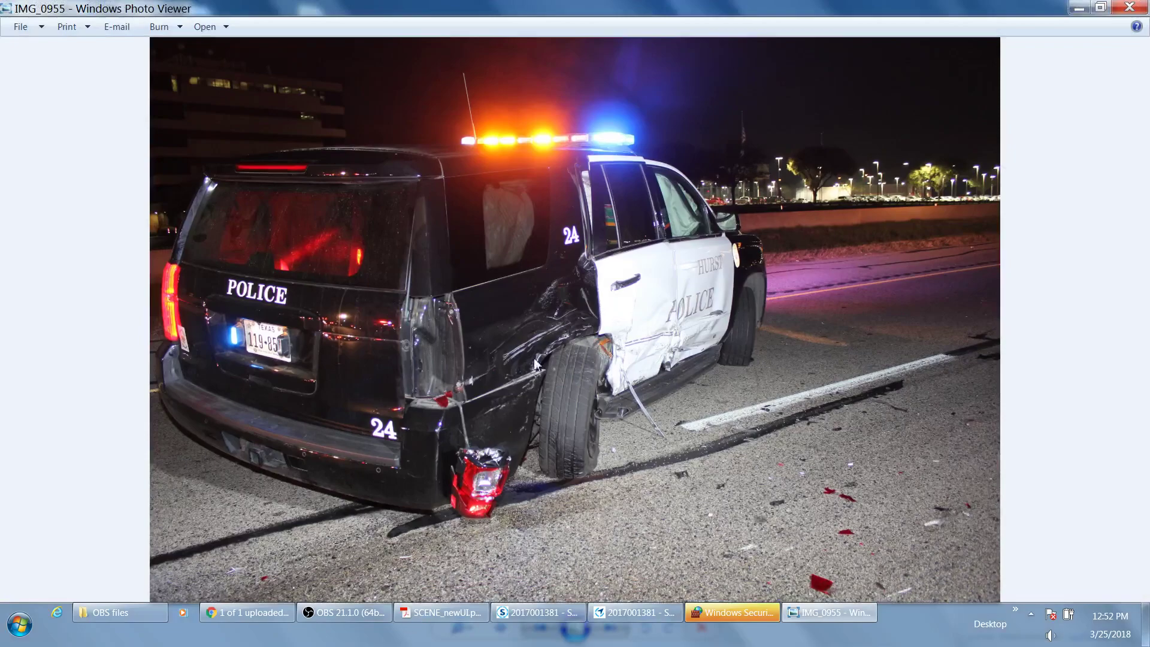
pyautogui.click(1130, 7)
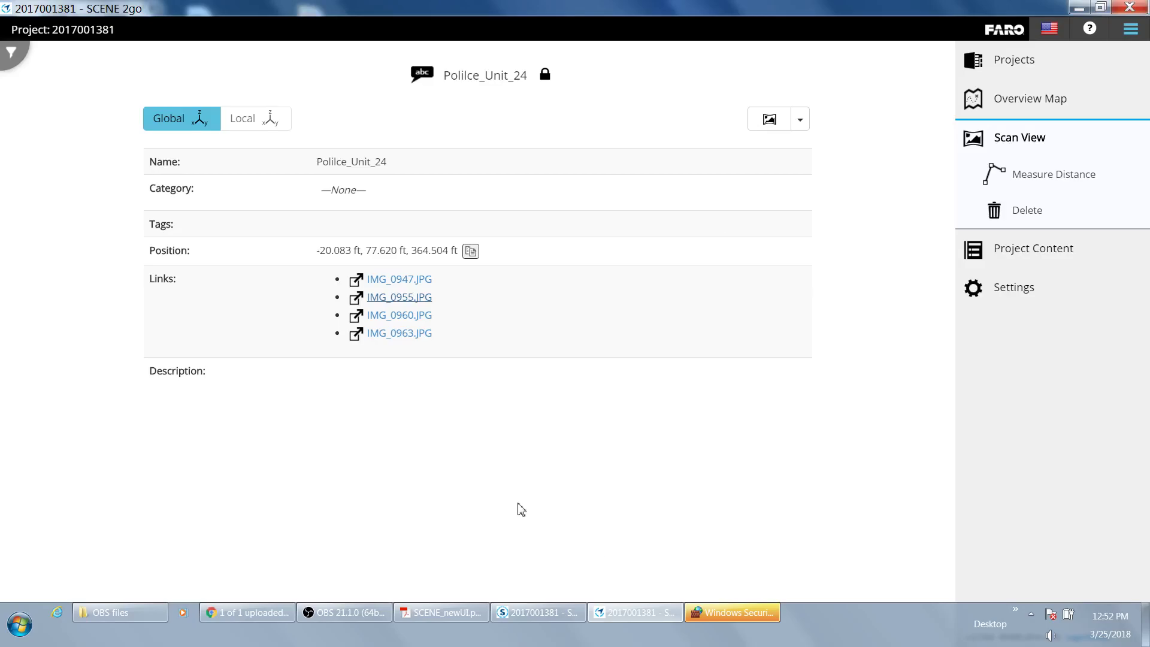
# - Close SCENE 2go and the transfer result, minimize SCENE and dismiss the firewall alert without allowing access
pyautogui.click(1130, 7)
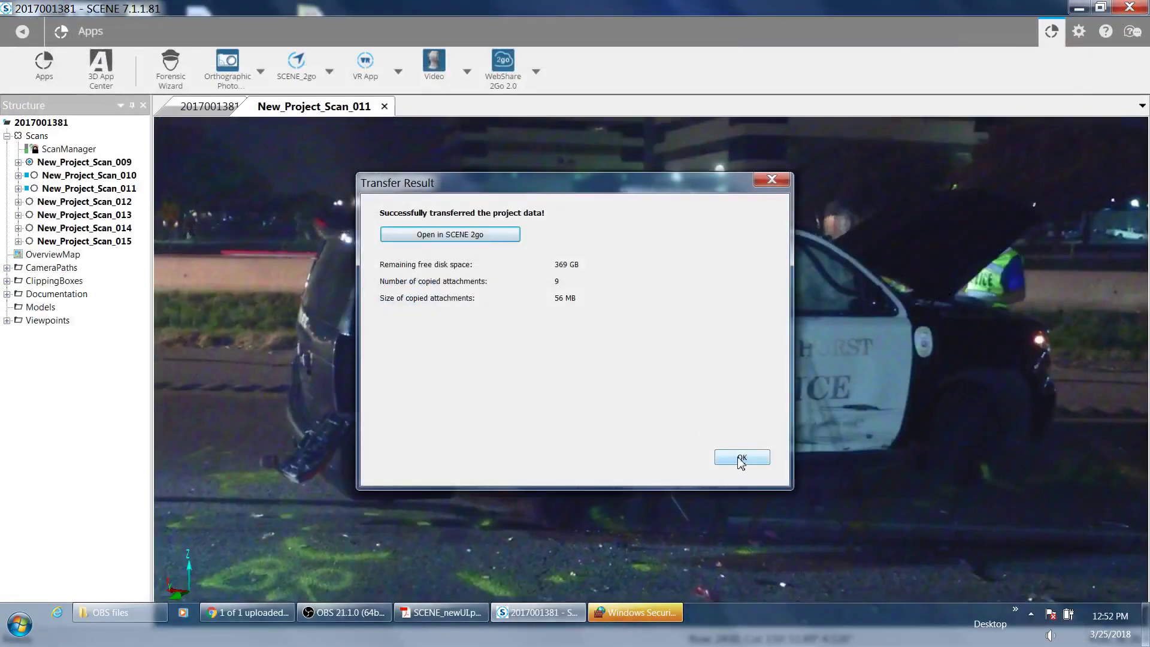
pyautogui.click(733, 462)
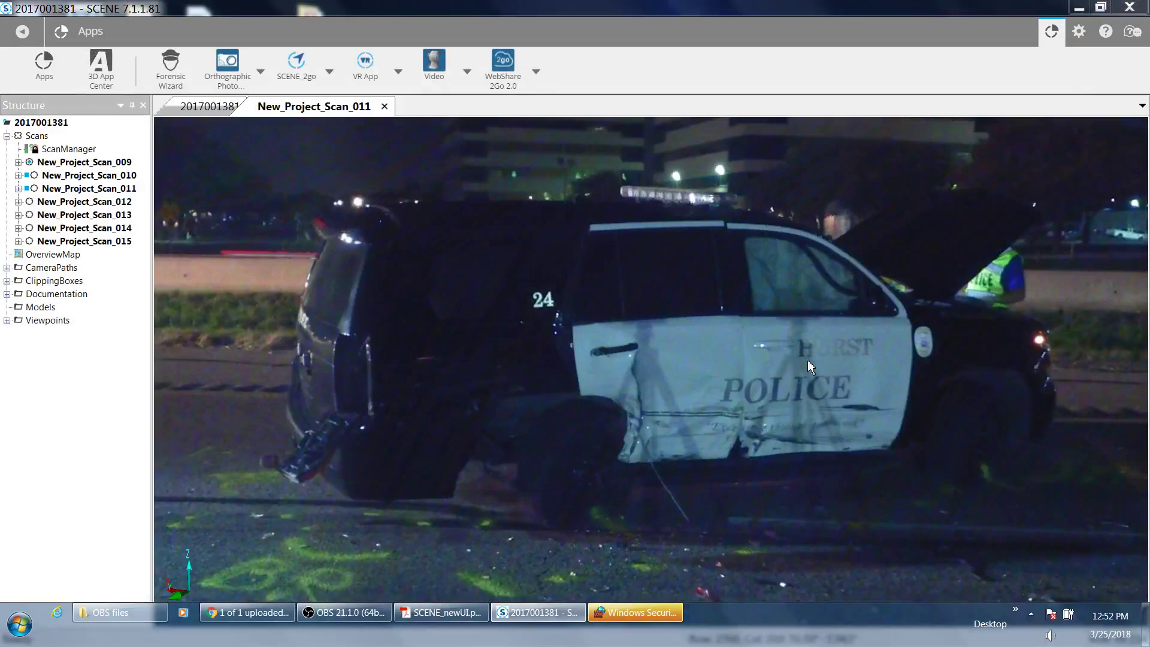
pyautogui.click(1077, 8)
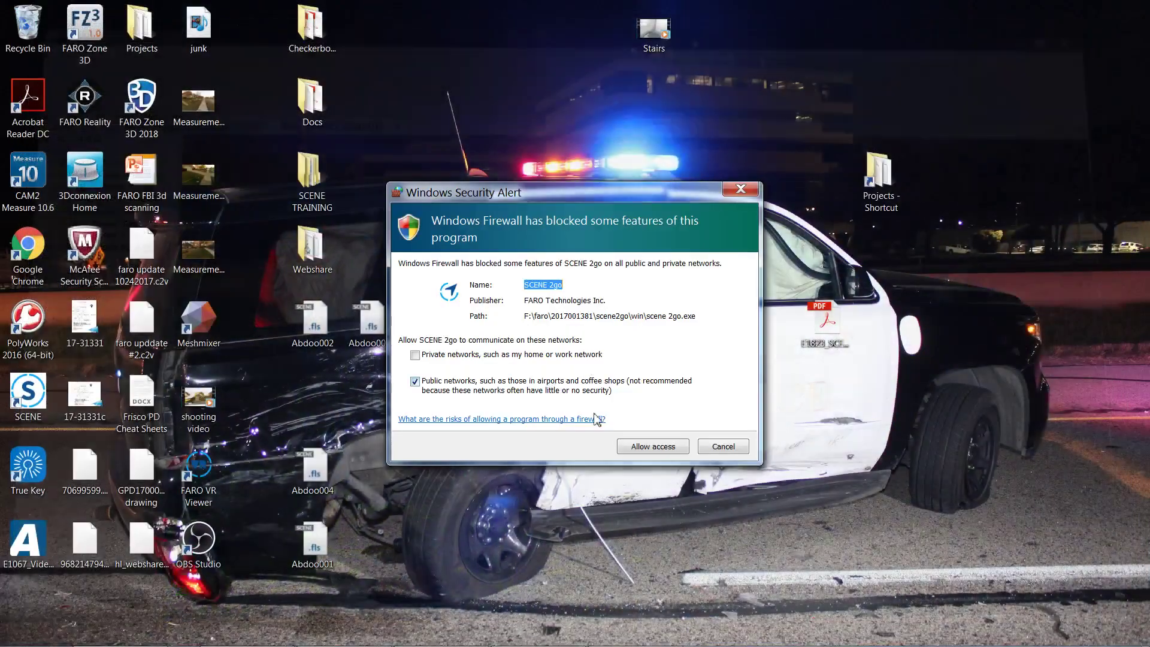
pyautogui.click(725, 450)
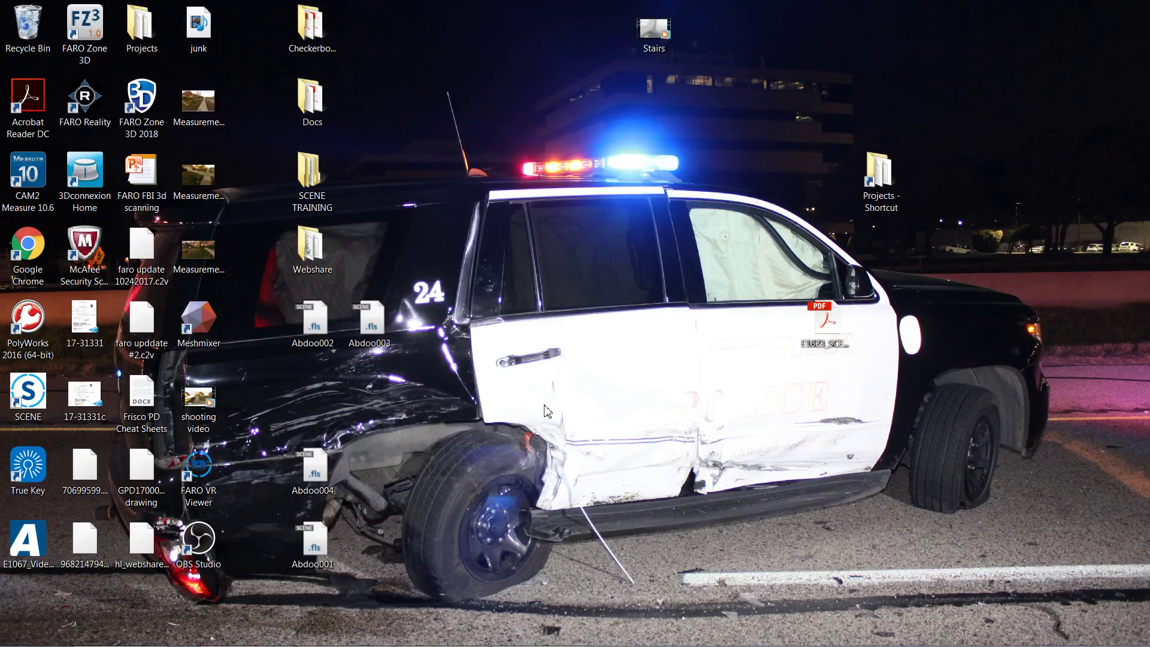
pyautogui.moveTo(459, 645)
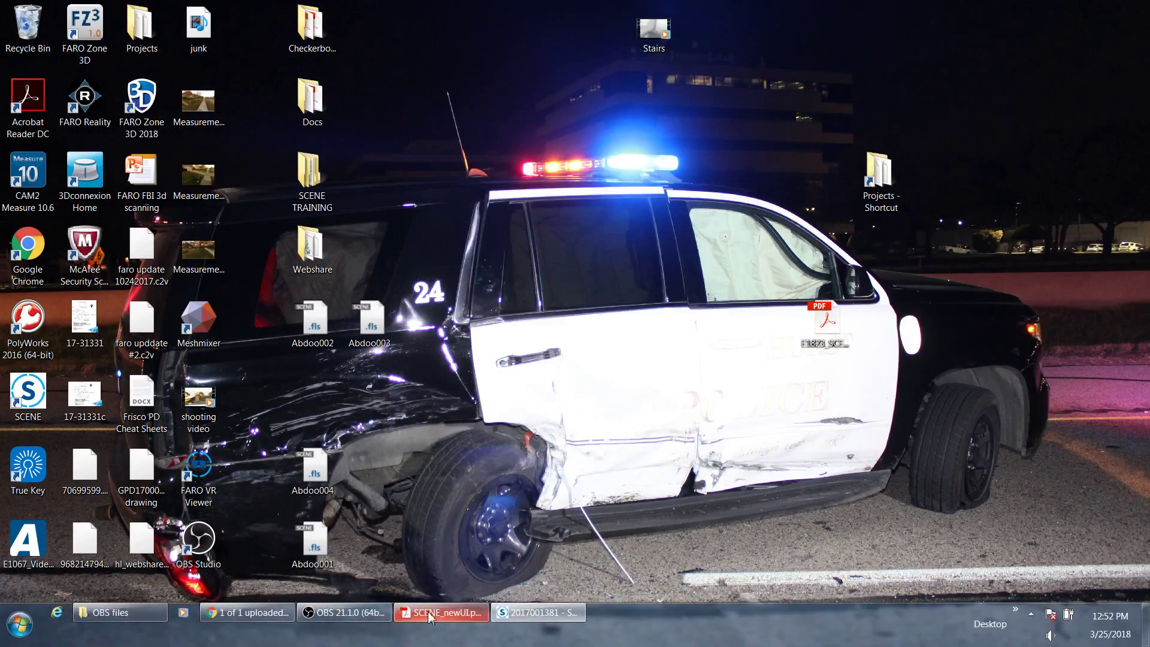
pyautogui.click(128, 609)
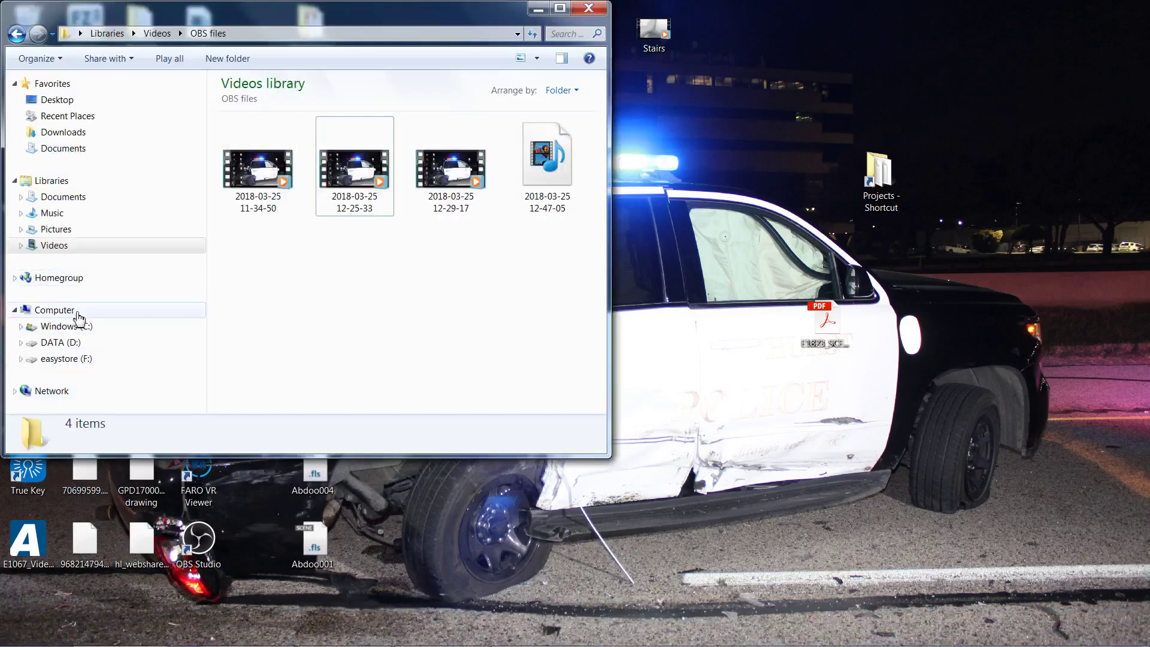
pyautogui.click(71, 358)
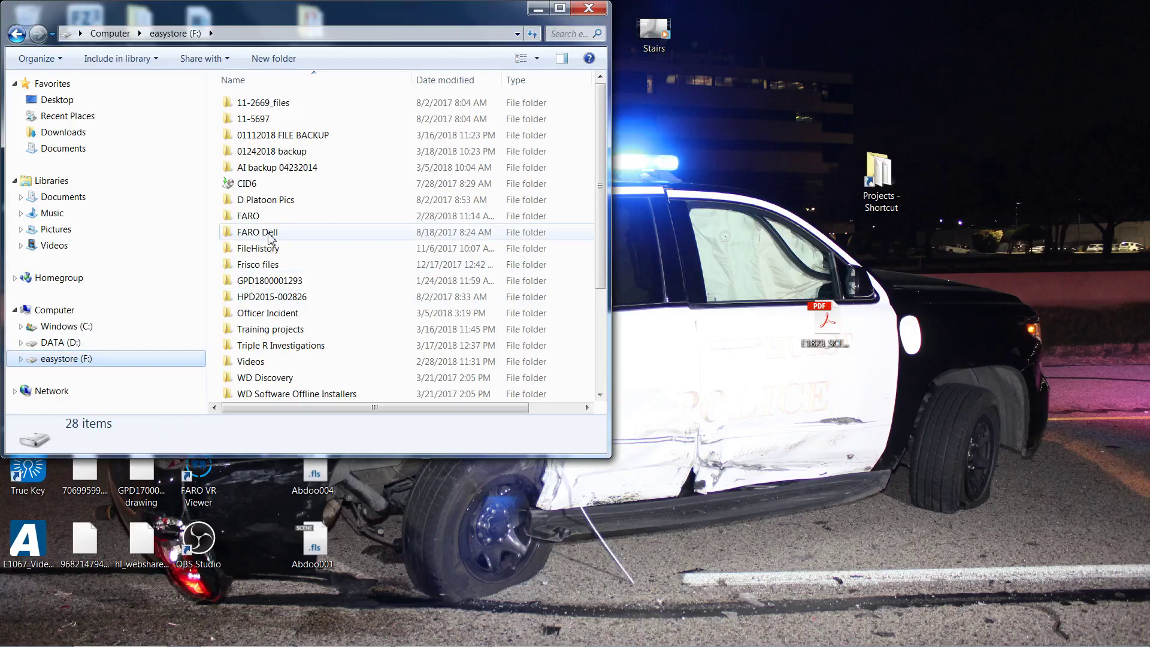
pyautogui.doubleClick(276, 217)
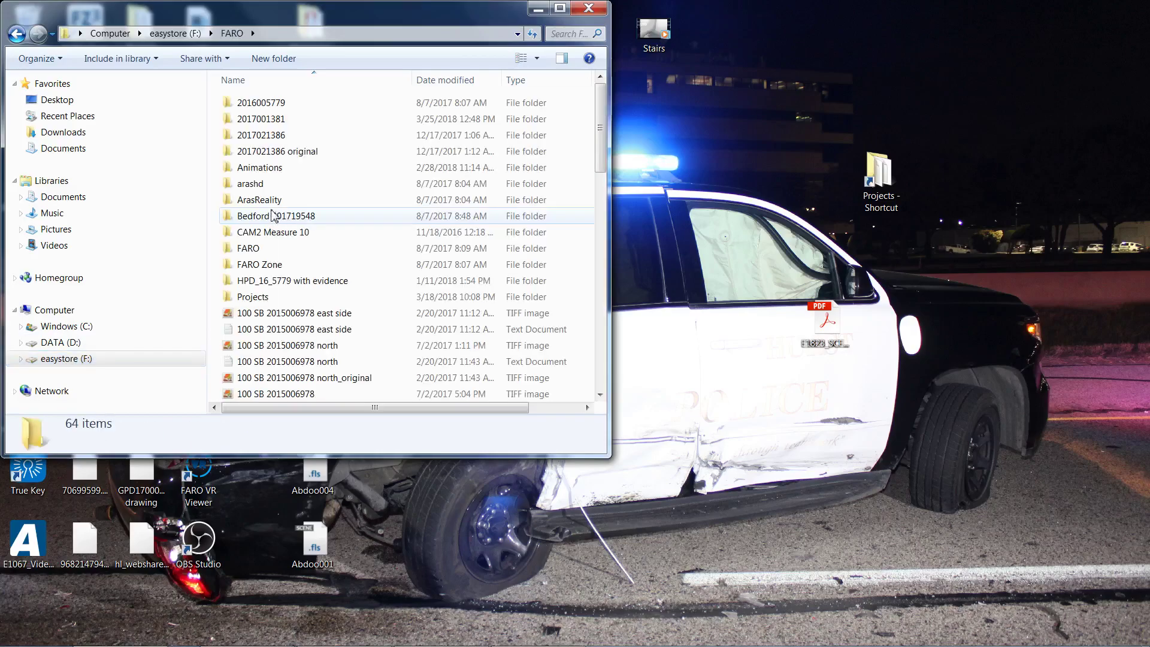
pyautogui.doubleClick(274, 119)
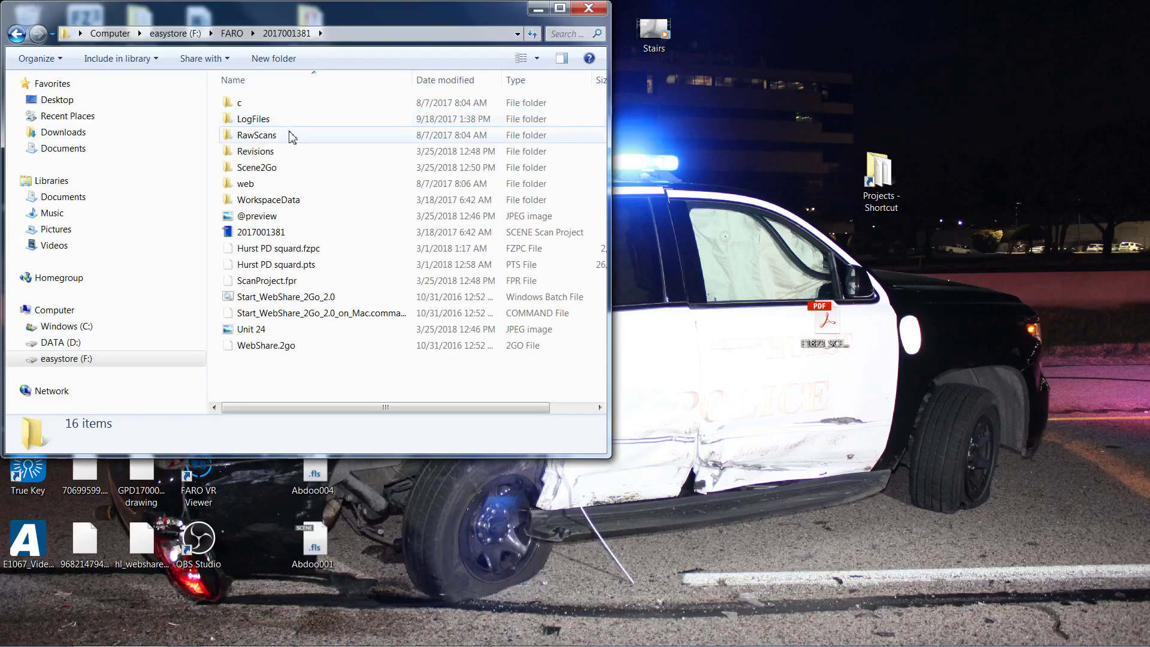
pyautogui.click(267, 168)
pyautogui.doubleClick(257, 170)
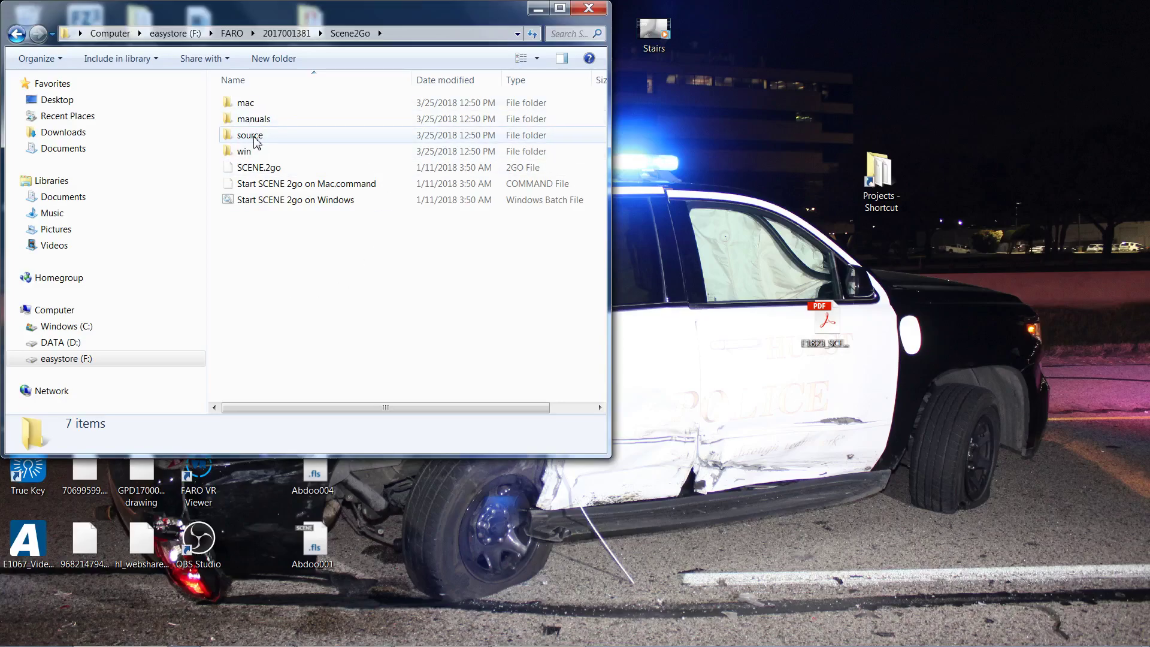
# - Copy all files and folders from the Scene2Go folder and open the DATA (D:) drive as a possible paste destination
pyautogui.hotkey('ctrl', 'a')
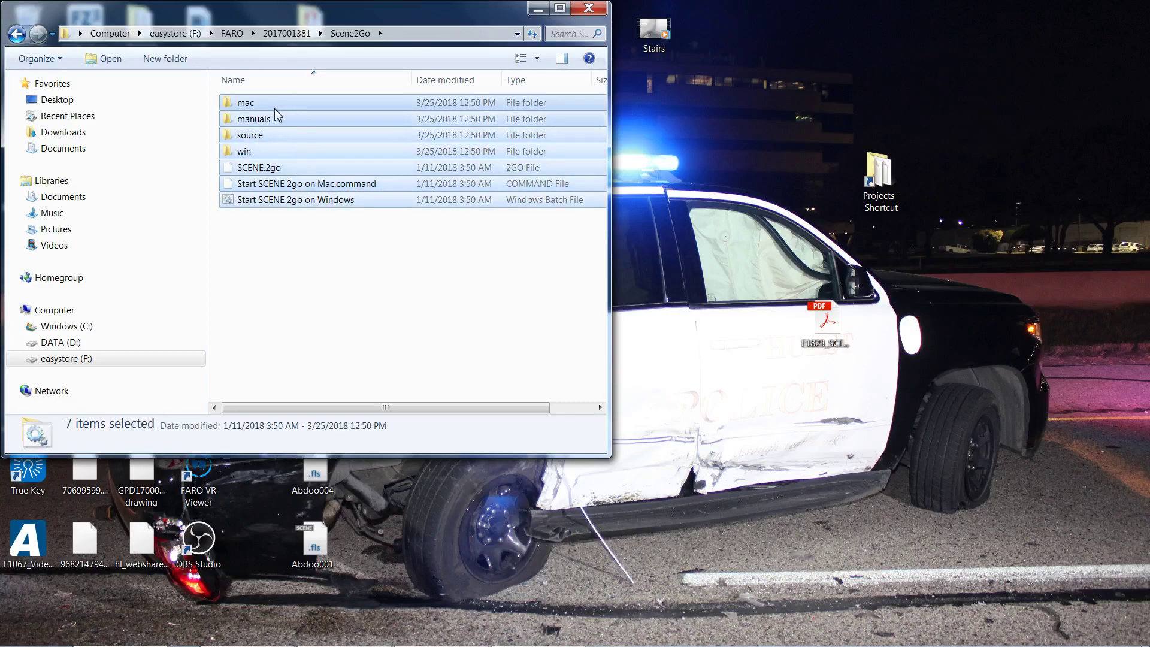
pyautogui.rightClick(301, 152)
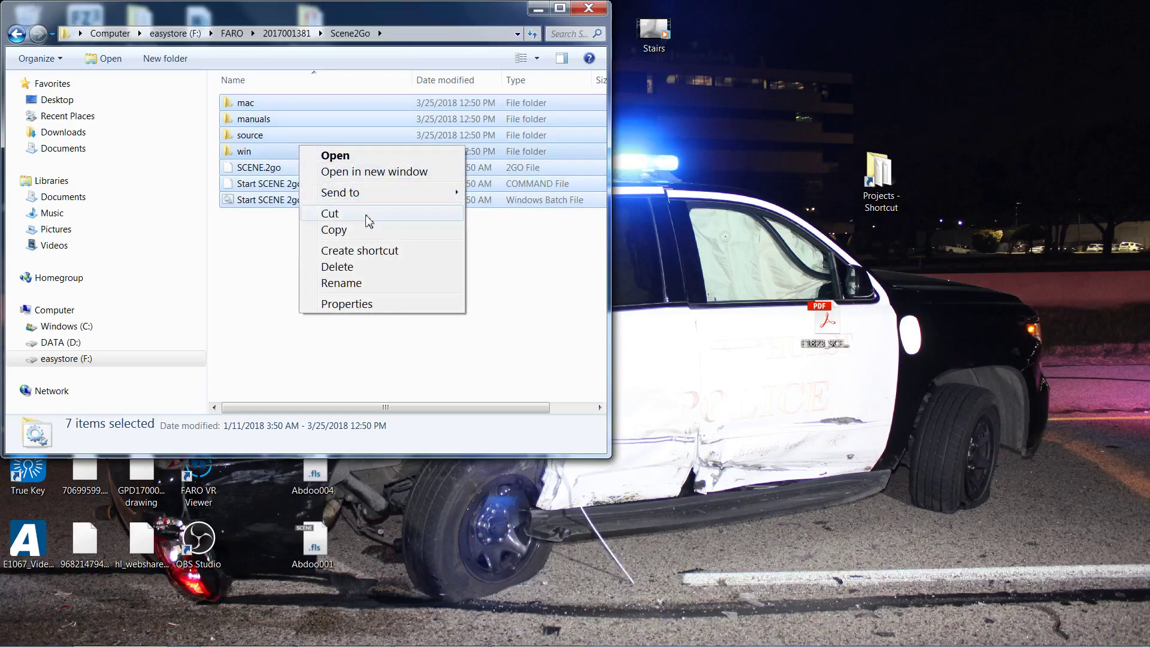
pyautogui.click(372, 233)
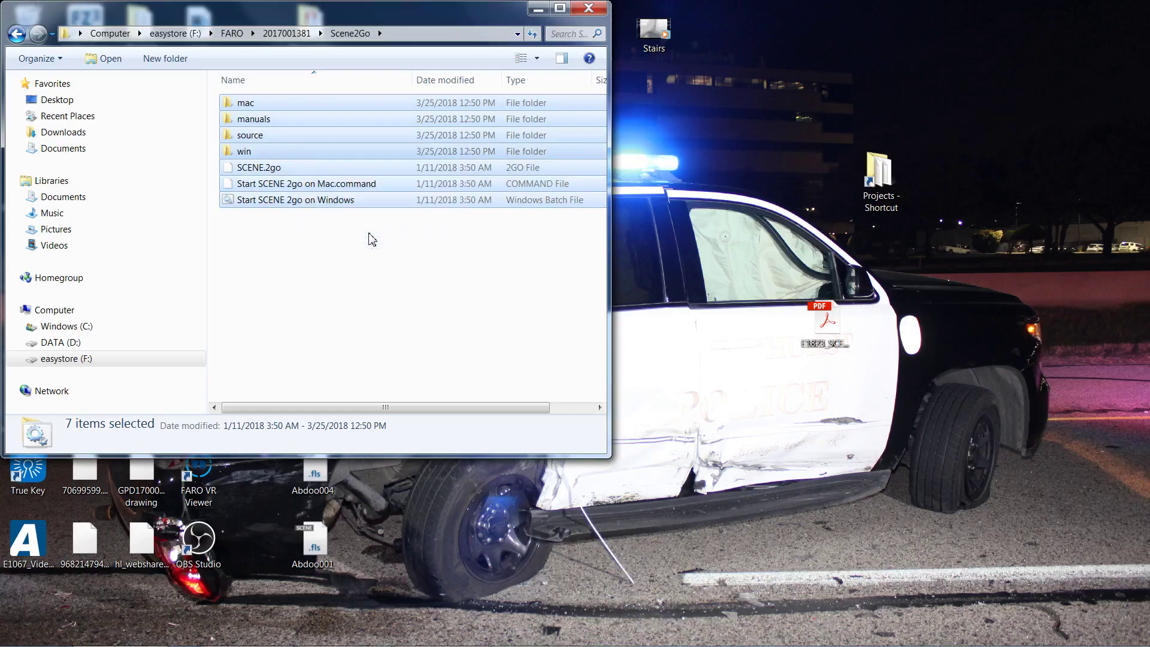
pyautogui.click(118, 345)
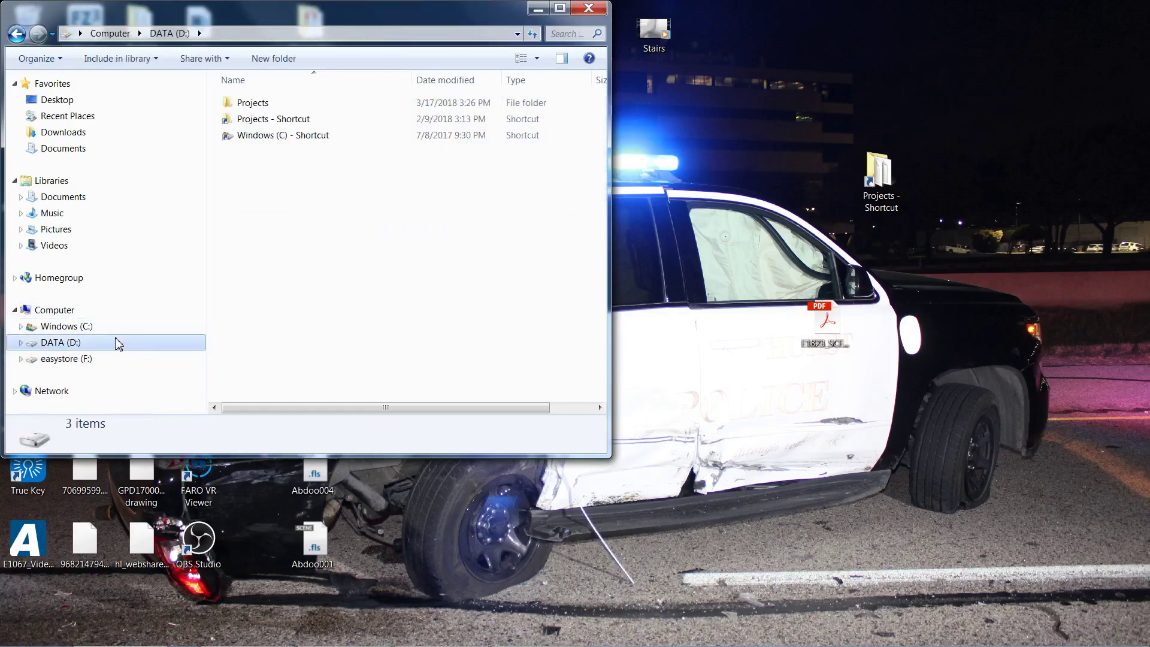
pyautogui.rightClick(293, 254)
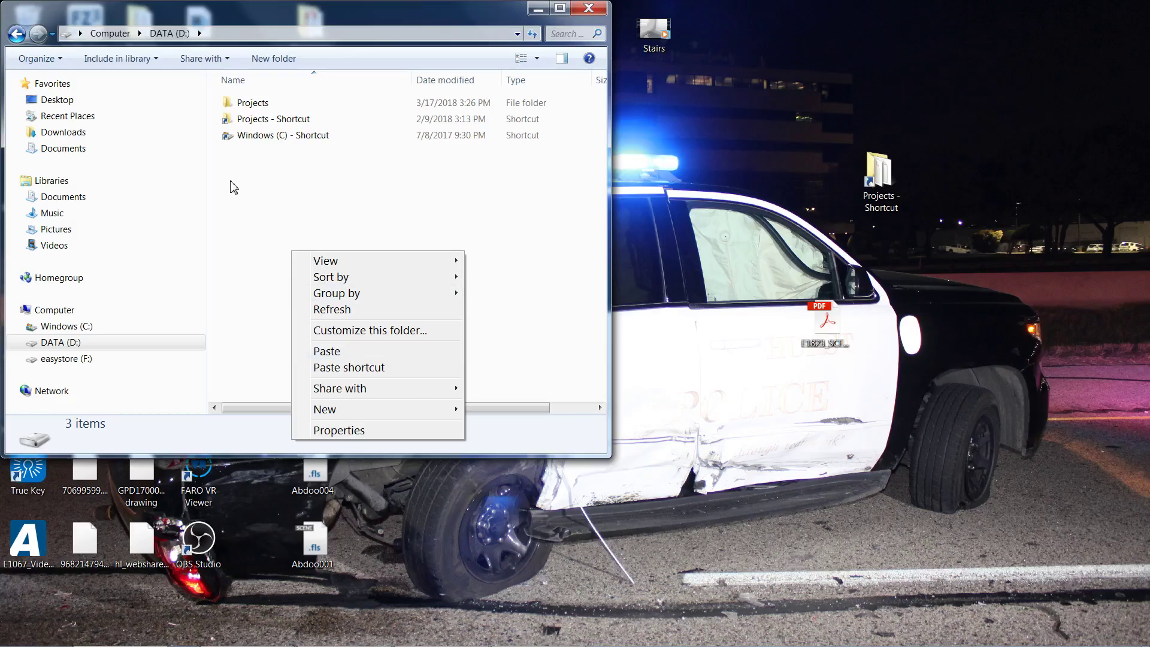
# - Switch back to SCENE and close the New_Project_Scan_011 scan view
pyautogui.moveTo(574, 639)
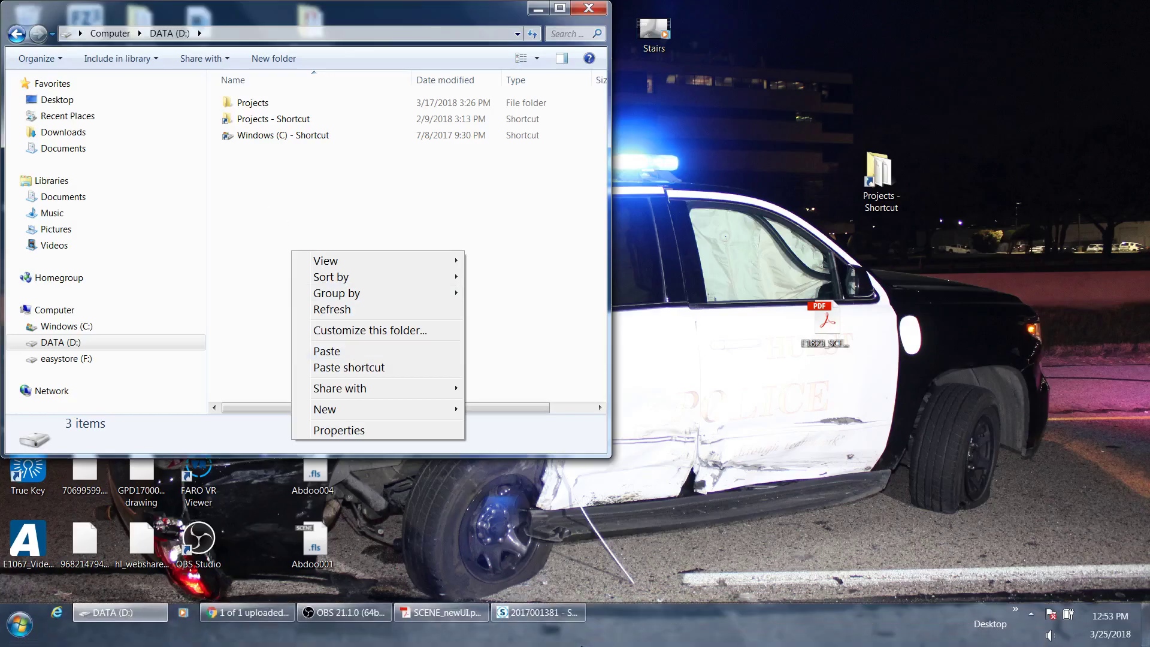
pyautogui.click(556, 624)
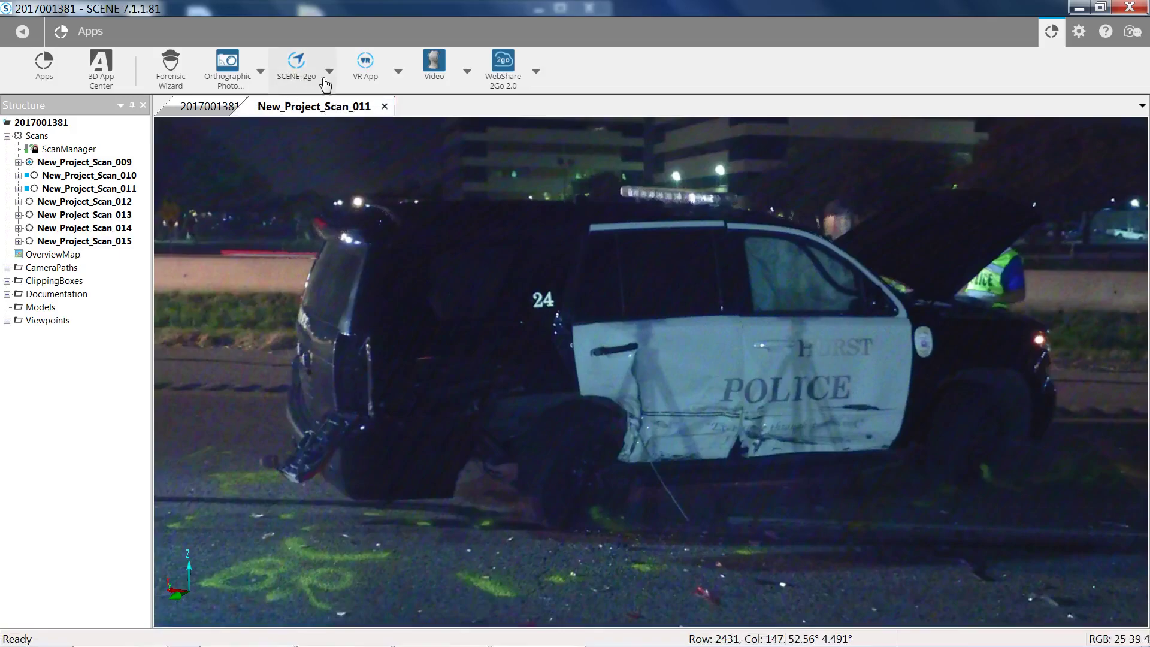
pyautogui.click(381, 107)
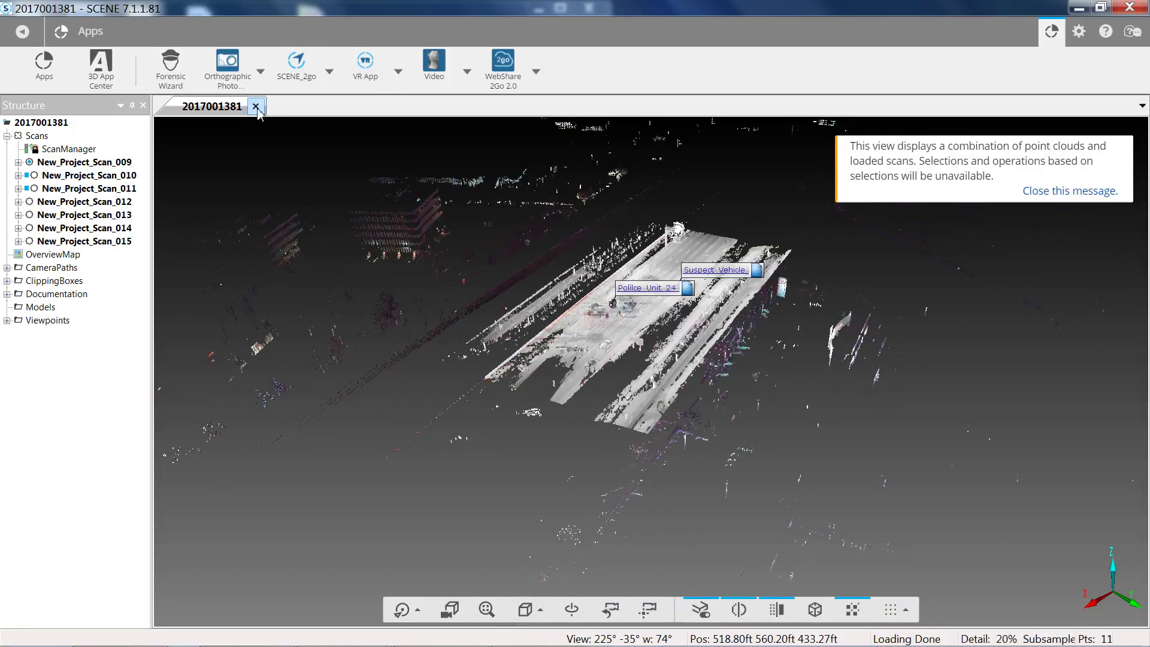